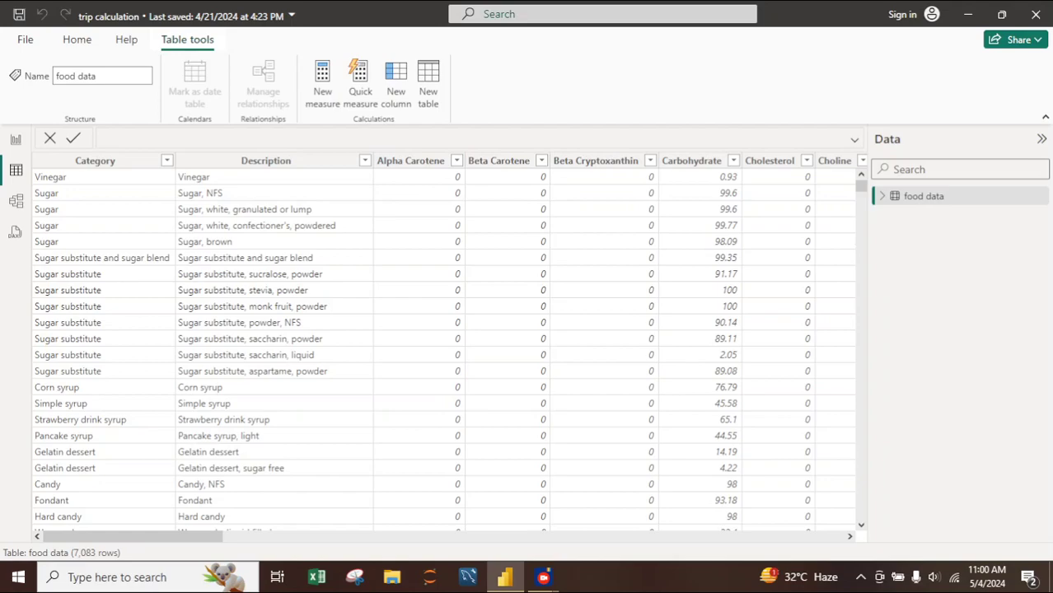
- Look through the columns and rows of the food data table
{"action": "left_click_drag", "start_coordinate": [140, 536], "coordinate": [311, 537]}
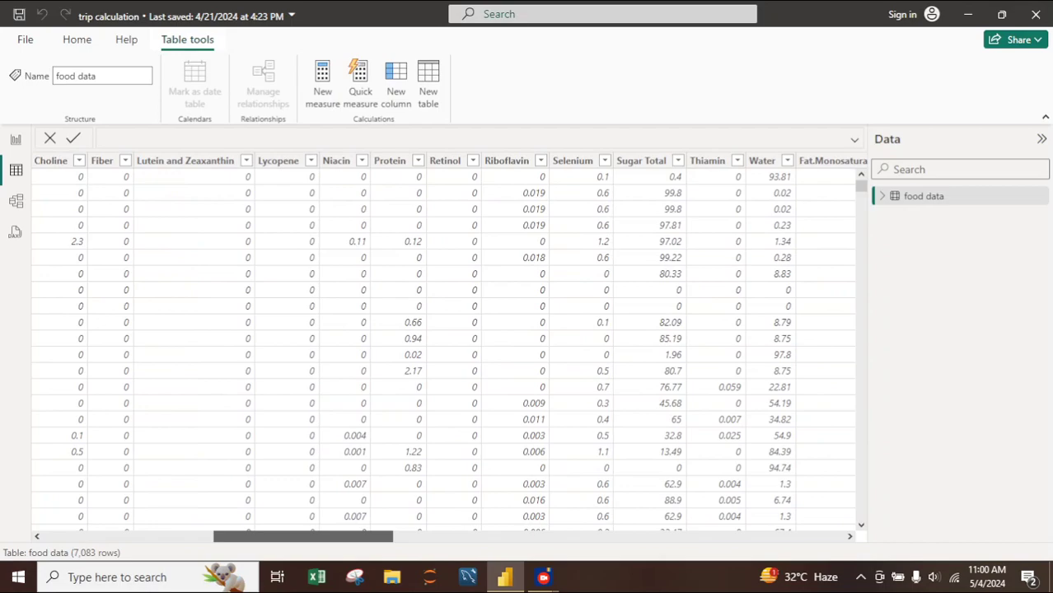
{"action": "left_click_drag", "start_coordinate": [310, 536], "coordinate": [282, 536]}
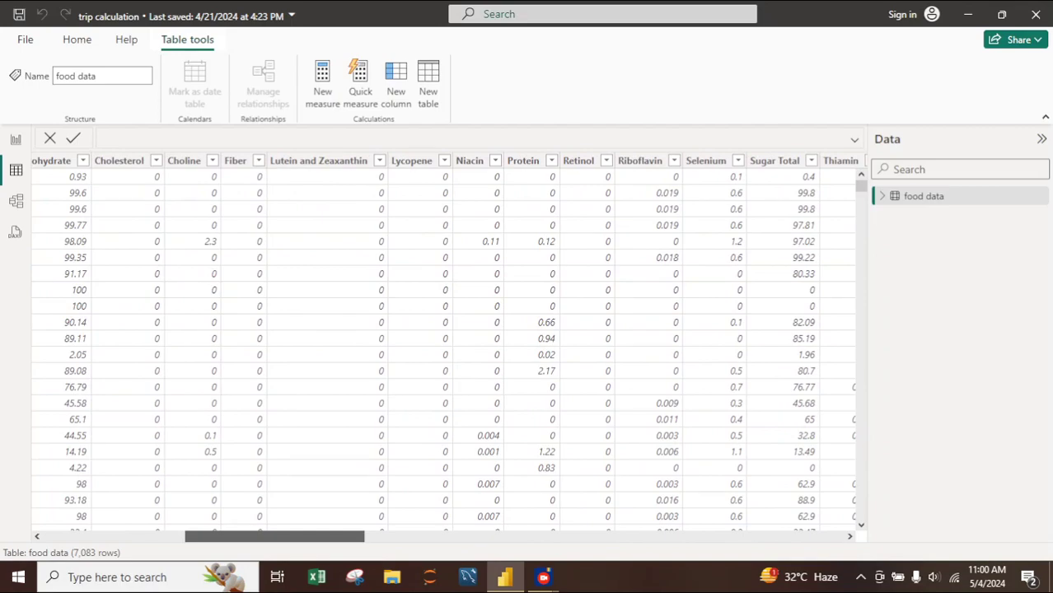
{"action": "left_click_drag", "start_coordinate": [282, 537], "coordinate": [140, 537]}
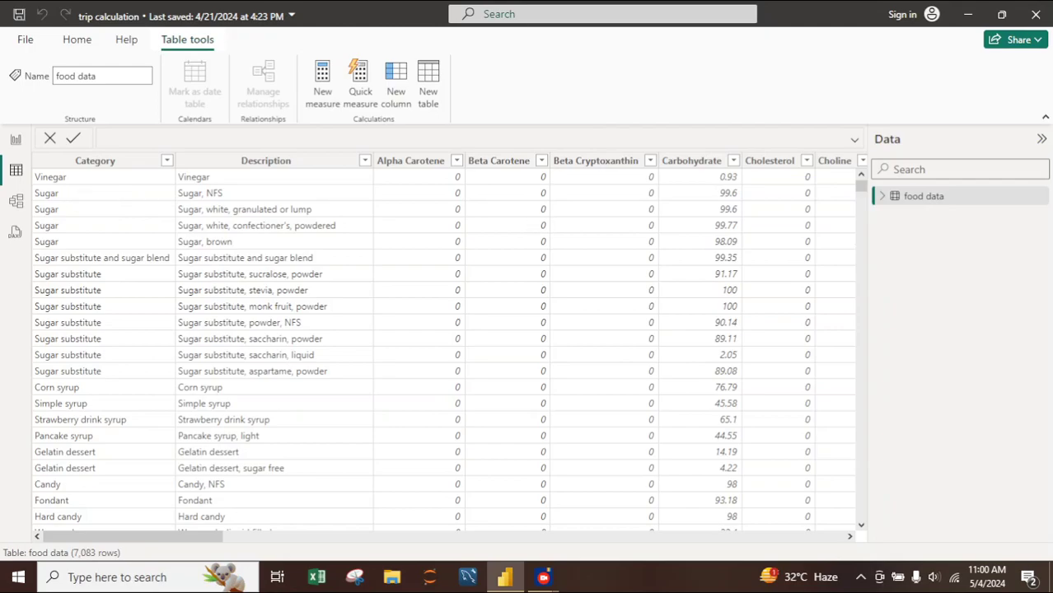
{"action": "scroll", "coordinate": [443, 351], "scroll_direction": "down", "scroll_amount": 8}
{"action": "scroll", "coordinate": [443, 351], "scroll_direction": "down", "scroll_amount": 11}
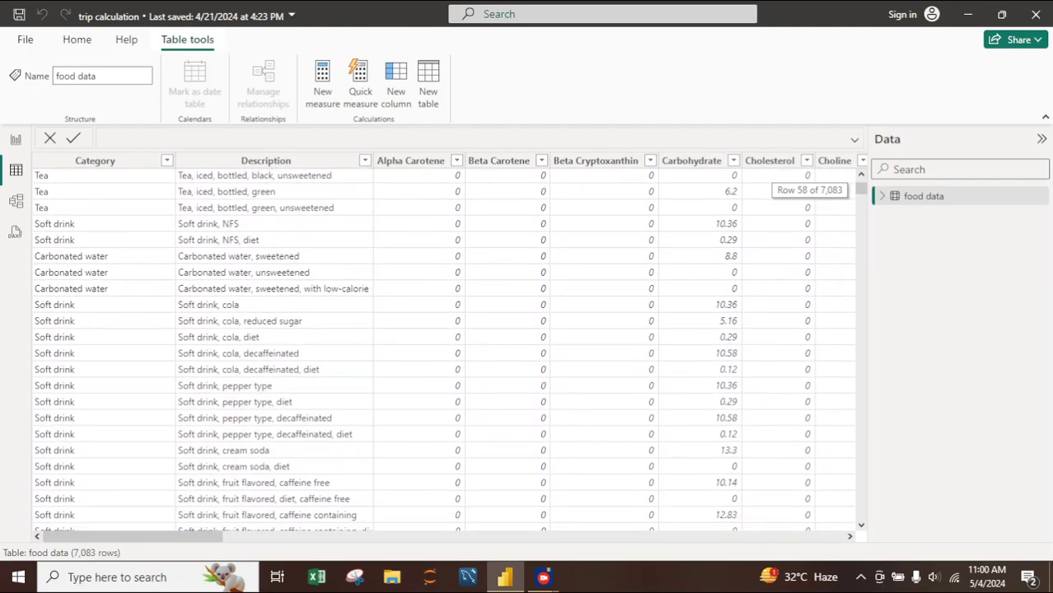
{"action": "scroll", "coordinate": [443, 351], "scroll_direction": "down", "scroll_amount": 14}
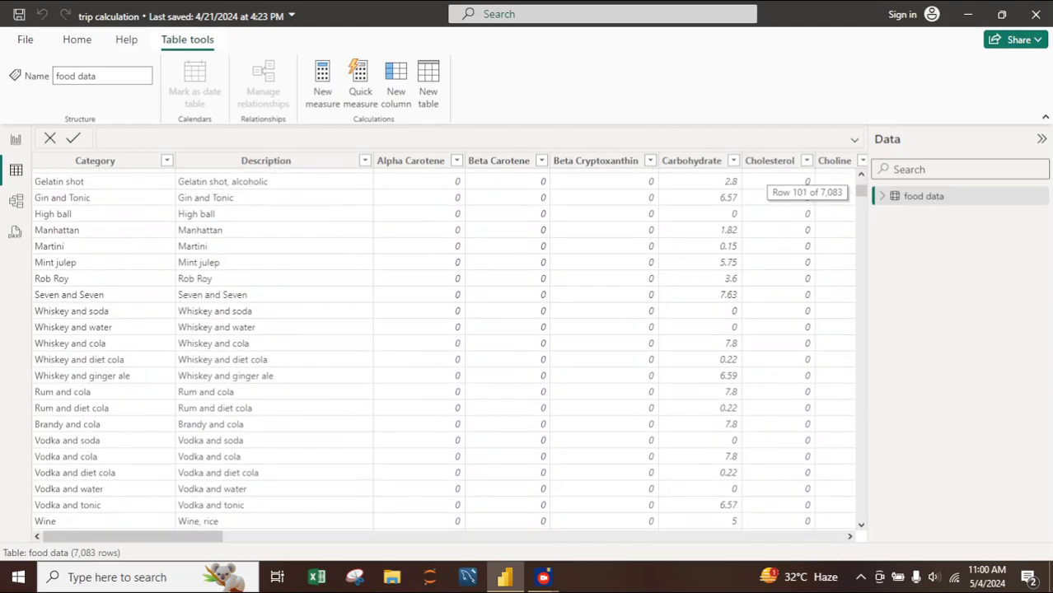
{"action": "scroll", "coordinate": [443, 351], "scroll_direction": "up", "scroll_amount": 20}
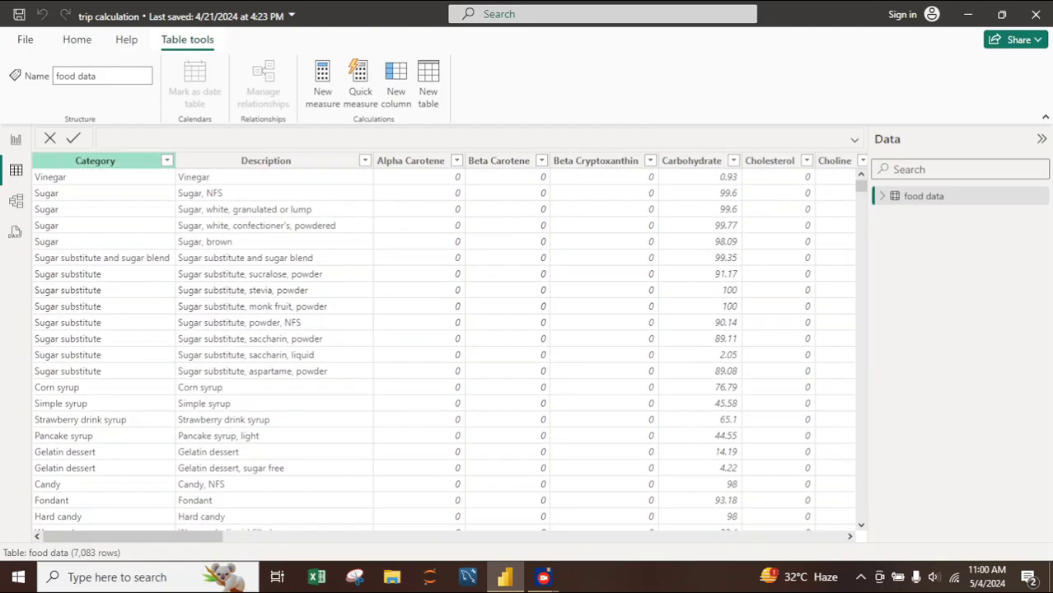
- Create a clustered column chart on the report page with Category on the X-axis and Fiber on the Y-axis
{"action": "left_click", "coordinate": [15, 140]}
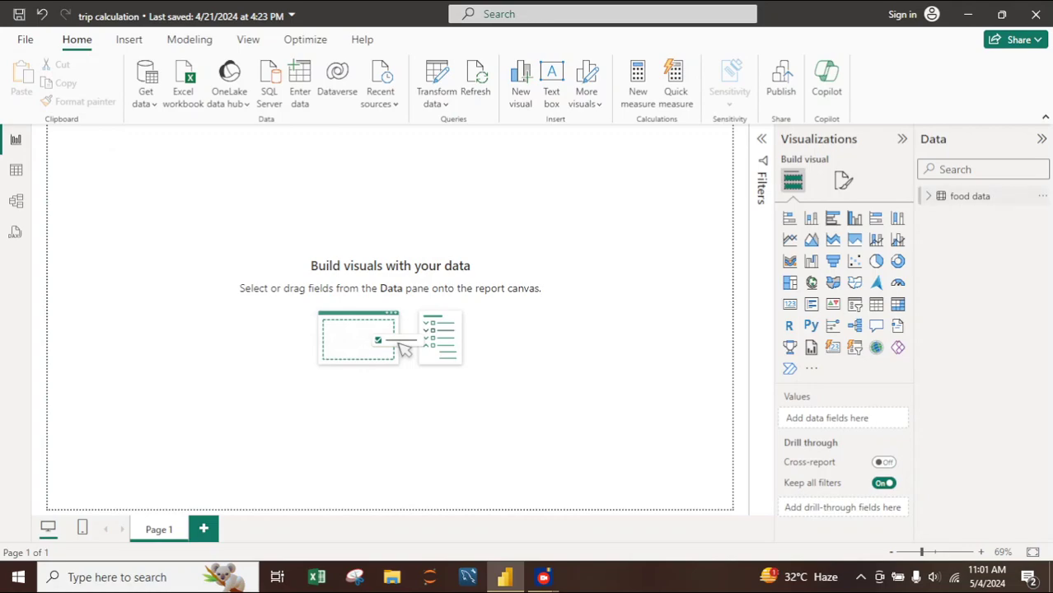
{"action": "left_click", "coordinate": [969, 196]}
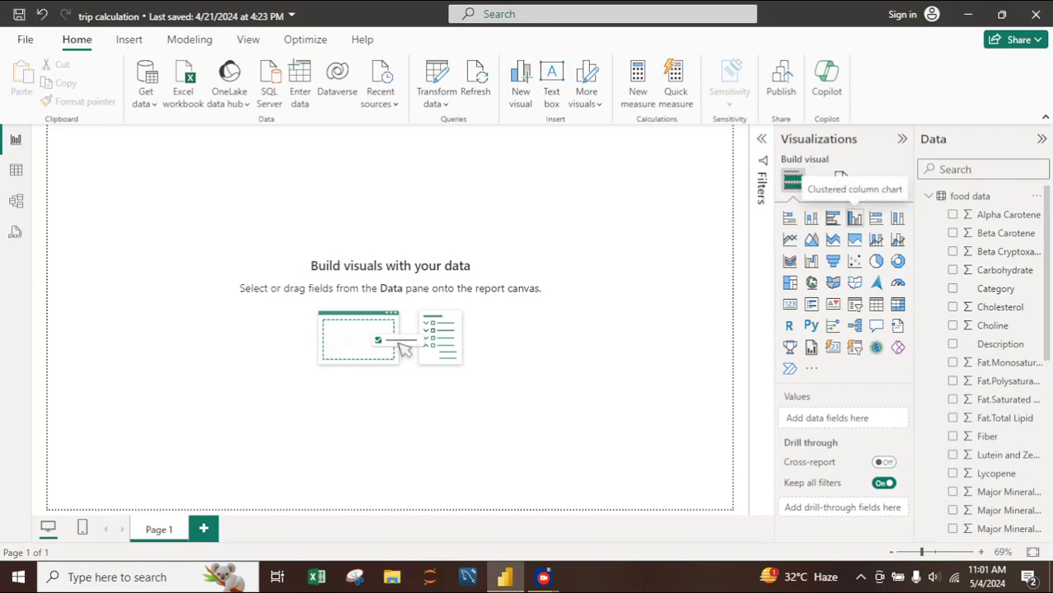
{"action": "left_click", "coordinate": [854, 218]}
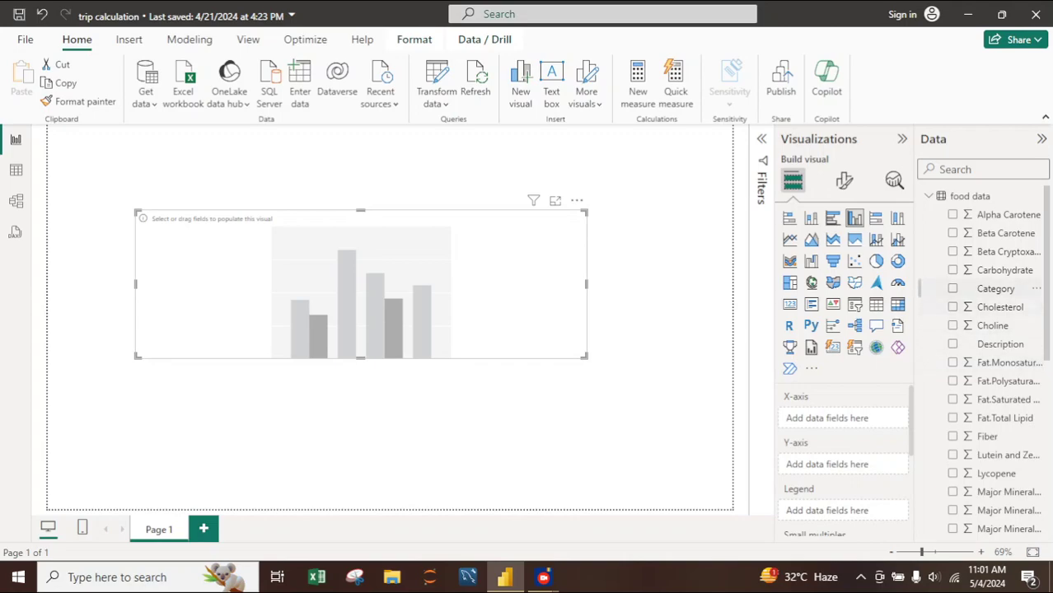
{"action": "left_click_drag", "start_coordinate": [996, 289], "coordinate": [824, 418]}
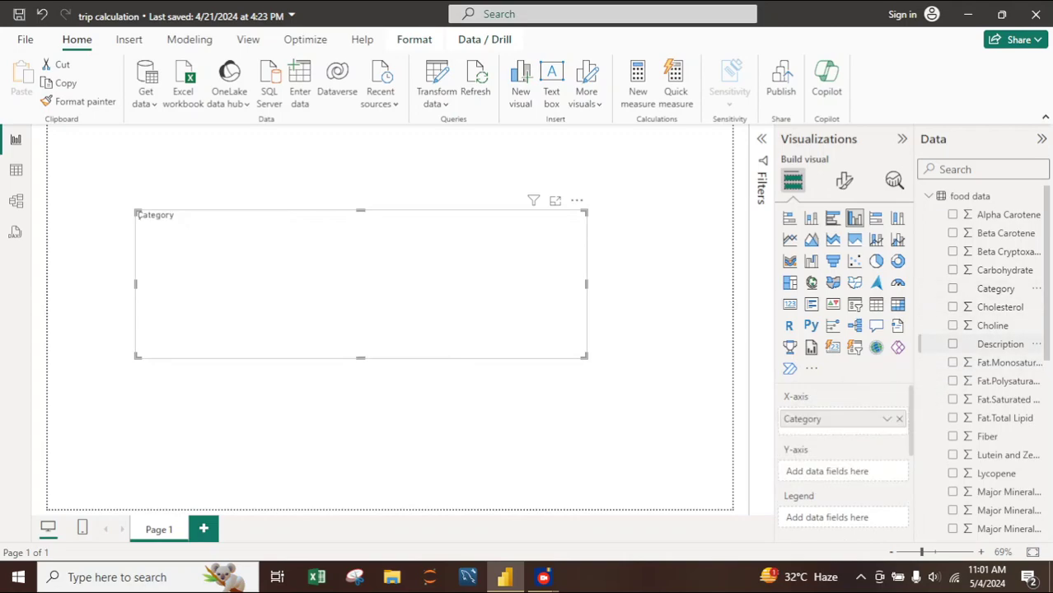
{"action": "scroll", "coordinate": [997, 400], "scroll_direction": "down", "scroll_amount": 1}
{"action": "left_click_drag", "start_coordinate": [987, 384], "coordinate": [840, 469]}
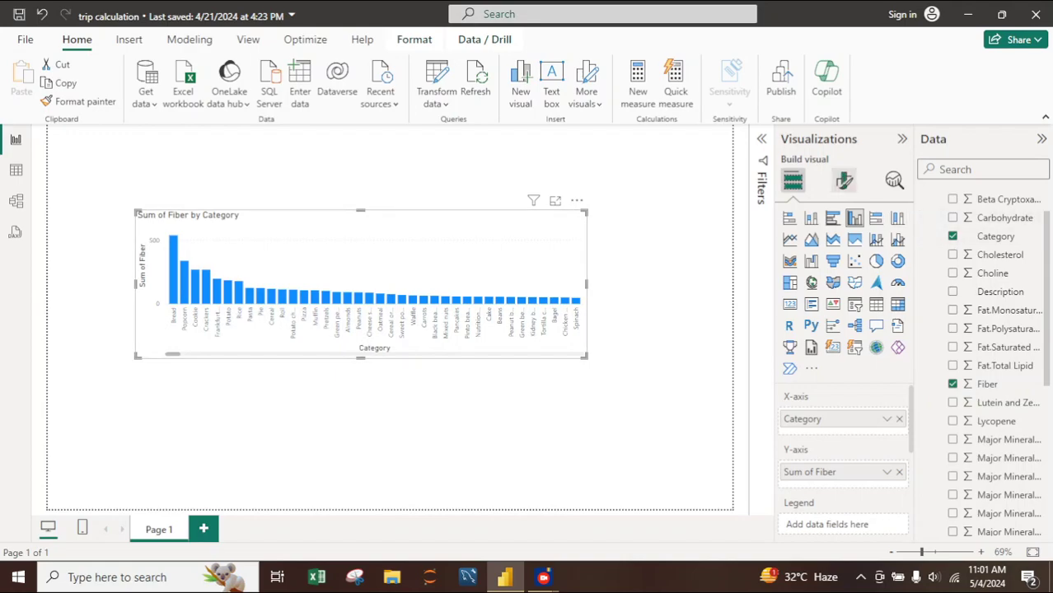
- Format the chart's X-axis values in black with font size 15
{"action": "left_click", "coordinate": [844, 181]}
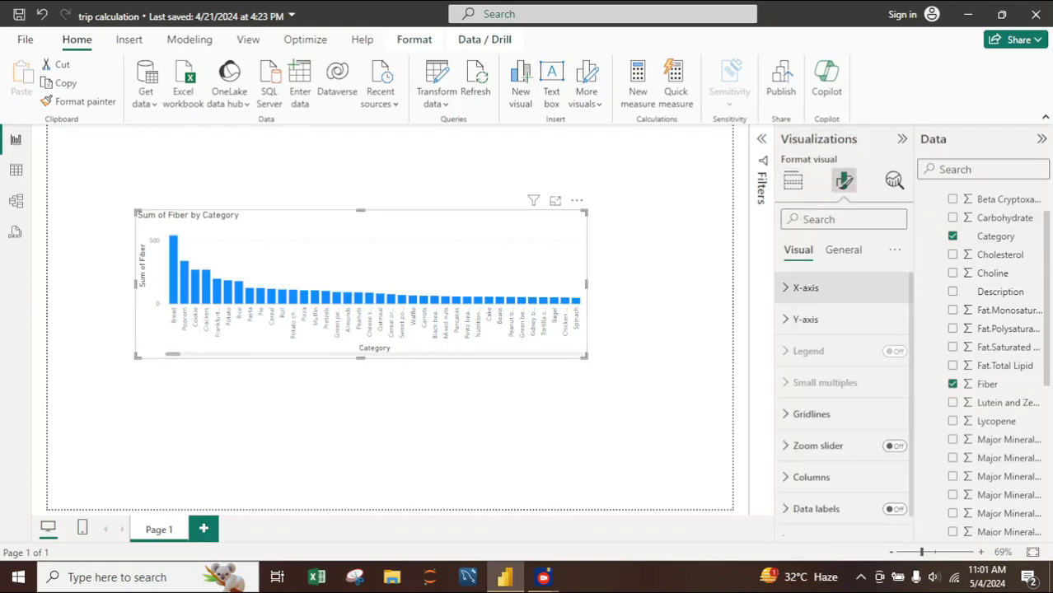
{"action": "left_click", "coordinate": [806, 287]}
{"action": "scroll", "coordinate": [844, 403], "scroll_direction": "down", "scroll_amount": 1}
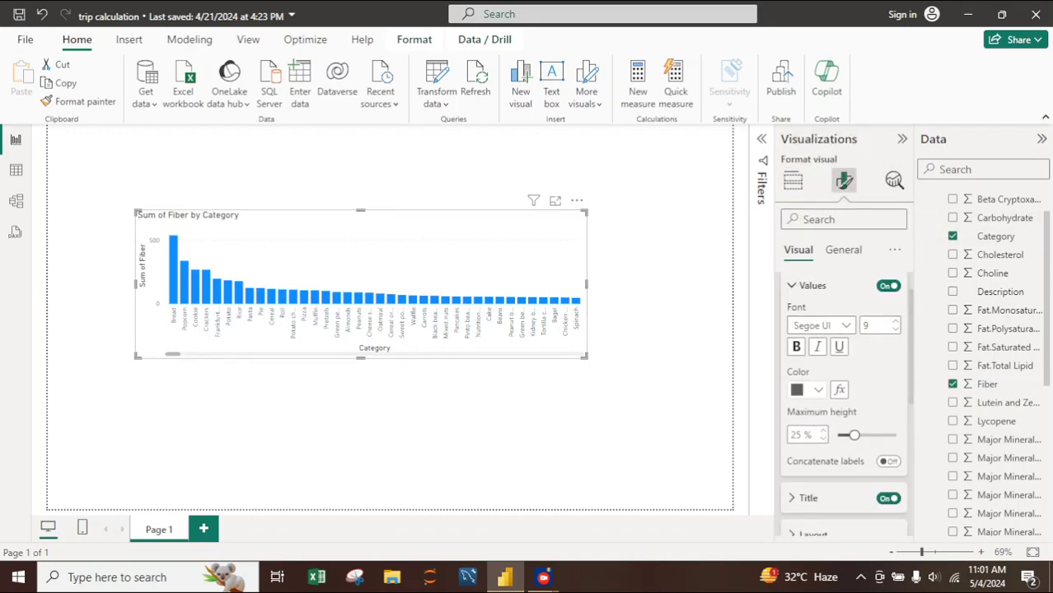
{"action": "left_click", "coordinate": [818, 390]}
{"action": "left_click", "coordinate": [829, 146]}
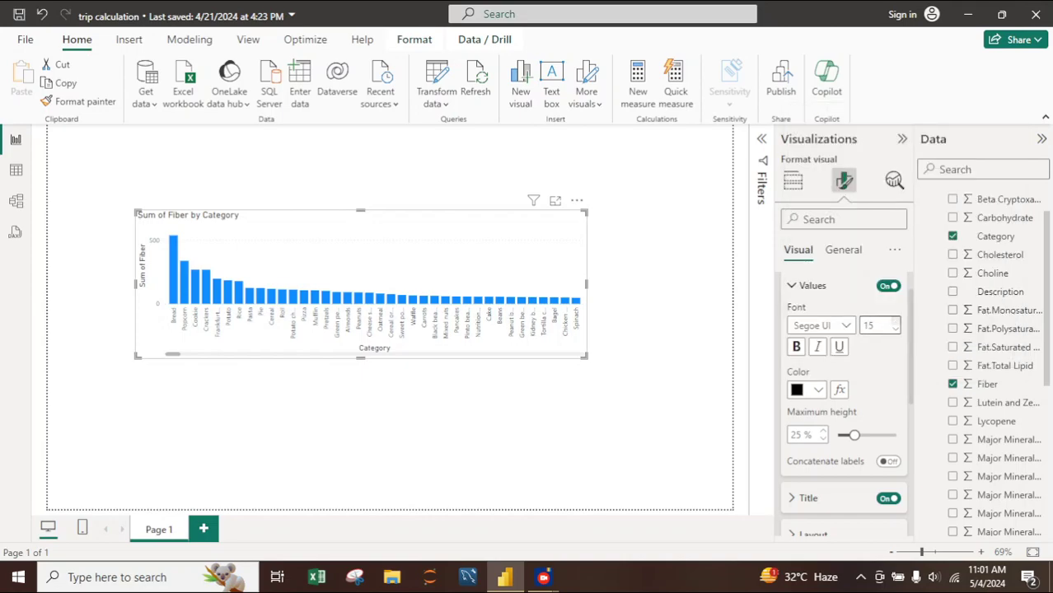
- Turn on data labels for the column chart
{"action": "scroll", "coordinate": [844, 404], "scroll_direction": "down", "scroll_amount": 5}
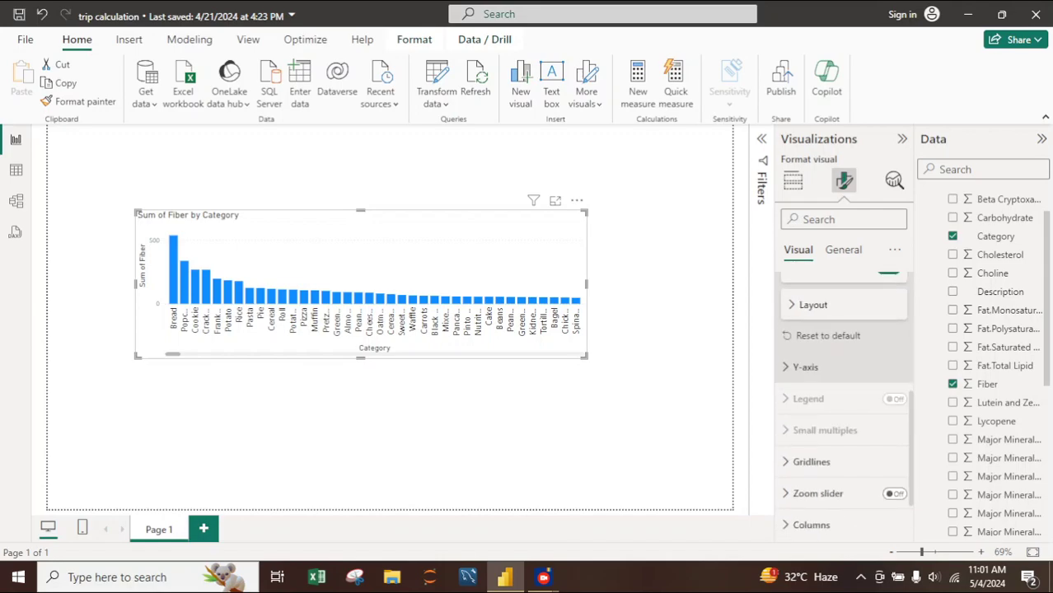
{"action": "scroll", "coordinate": [844, 404], "scroll_direction": "down", "scroll_amount": 3}
{"action": "scroll", "coordinate": [844, 403], "scroll_direction": "up", "scroll_amount": 4}
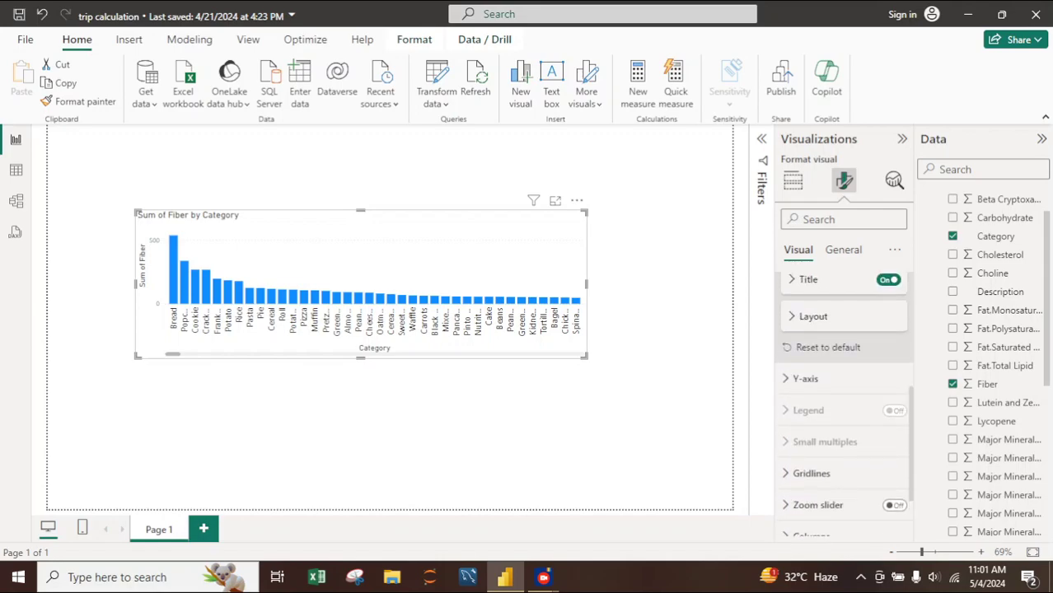
{"action": "scroll", "coordinate": [844, 403], "scroll_direction": "up", "scroll_amount": 2}
{"action": "scroll", "coordinate": [843, 403], "scroll_direction": "down", "scroll_amount": 4}
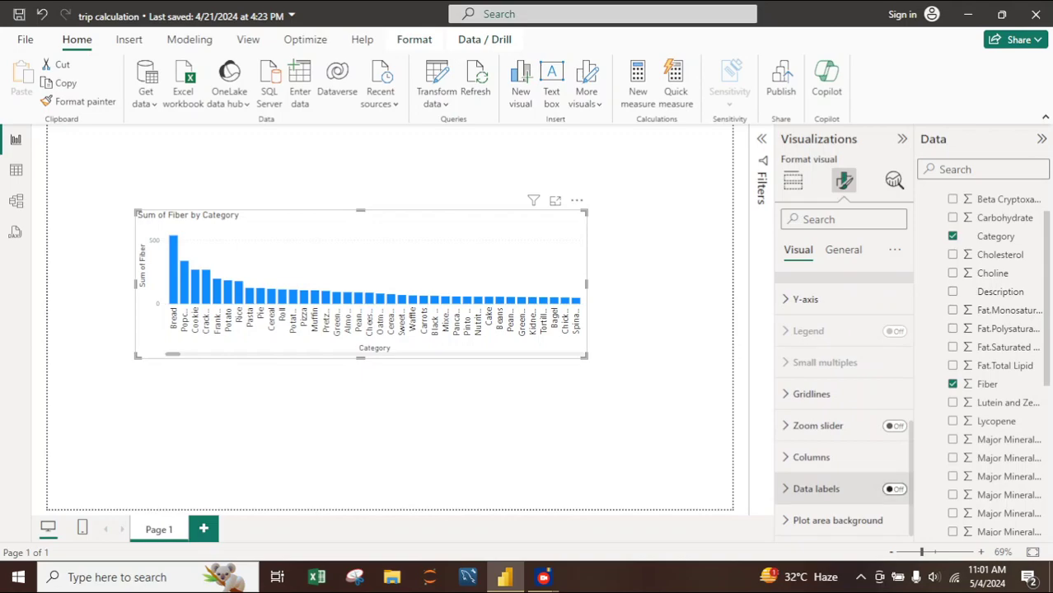
{"action": "left_click", "coordinate": [893, 489]}
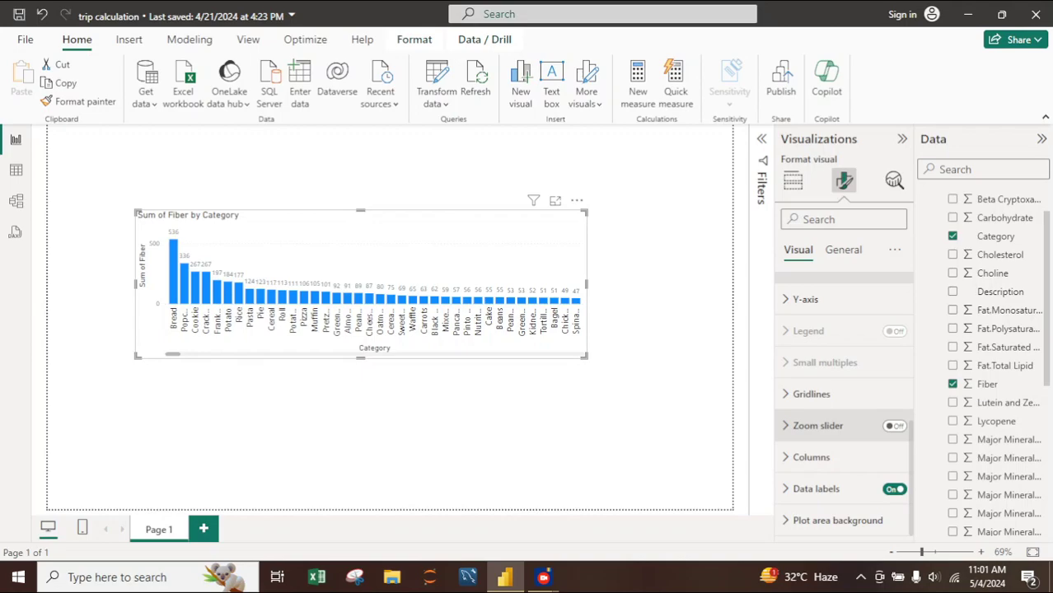
- Format the data label values in black with font size 15
{"action": "left_click", "coordinate": [816, 489]}
{"action": "scroll", "coordinate": [841, 404], "scroll_direction": "down", "scroll_amount": 5}
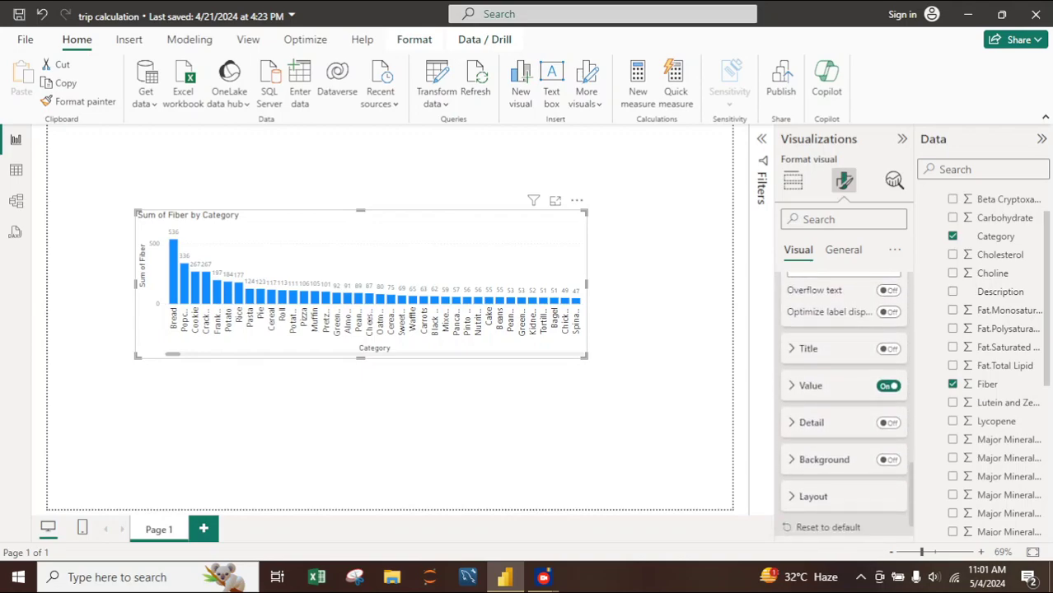
{"action": "left_click", "coordinate": [811, 385]}
{"action": "scroll", "coordinate": [844, 404], "scroll_direction": "down", "scroll_amount": 4}
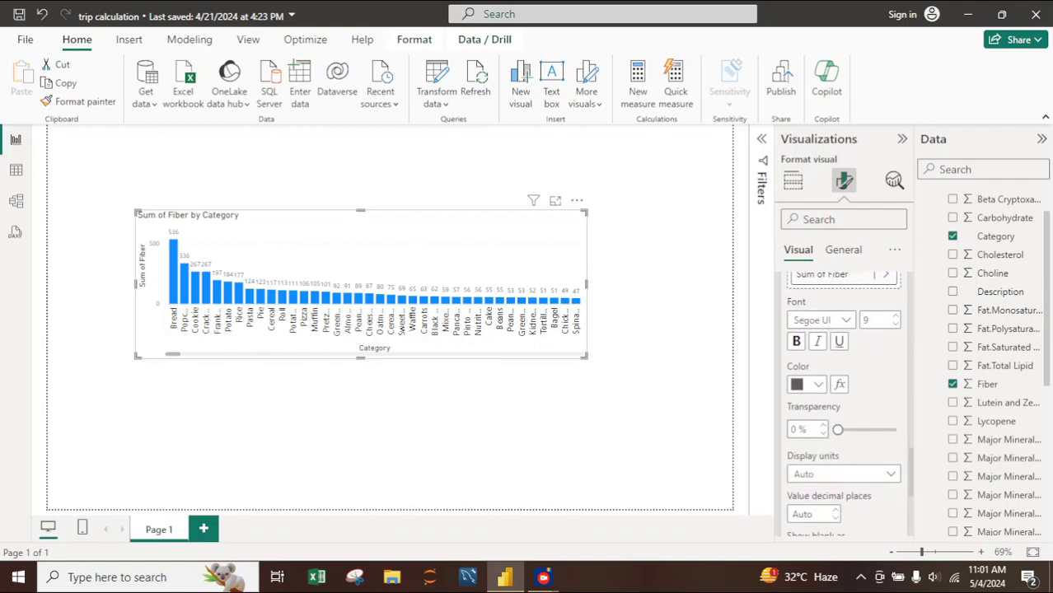
{"action": "left_click", "coordinate": [818, 384]}
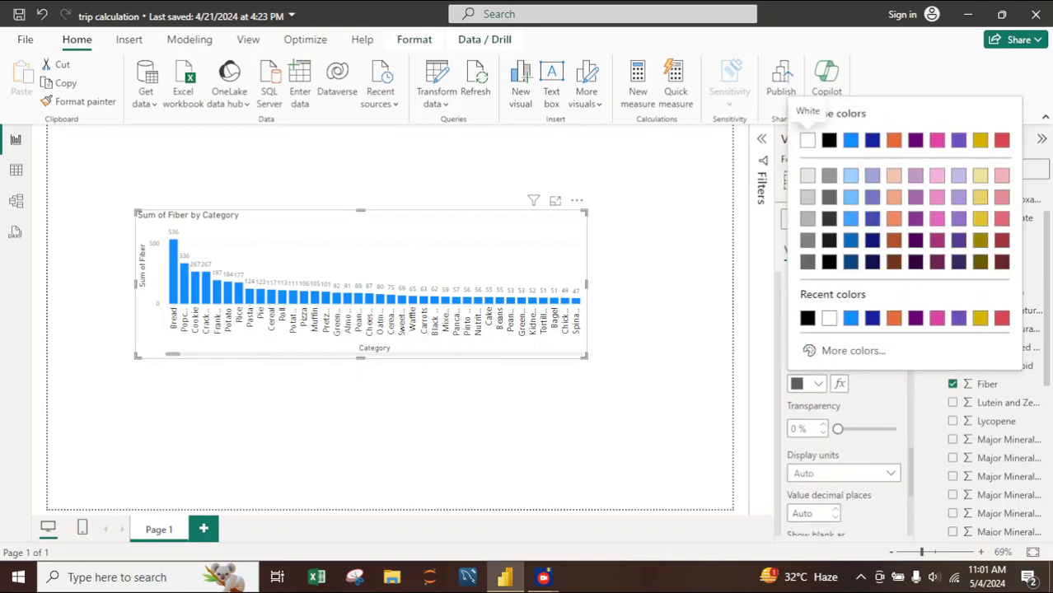
{"action": "left_click", "coordinate": [828, 141]}
{"action": "left_click", "coordinate": [896, 315]}
{"action": "left_click", "coordinate": [896, 315]}
{"action": "left_click", "coordinate": [895, 315]}
{"action": "left_click", "coordinate": [896, 315]}
{"action": "left_click", "coordinate": [895, 315]}
{"action": "left_click", "coordinate": [895, 315]}
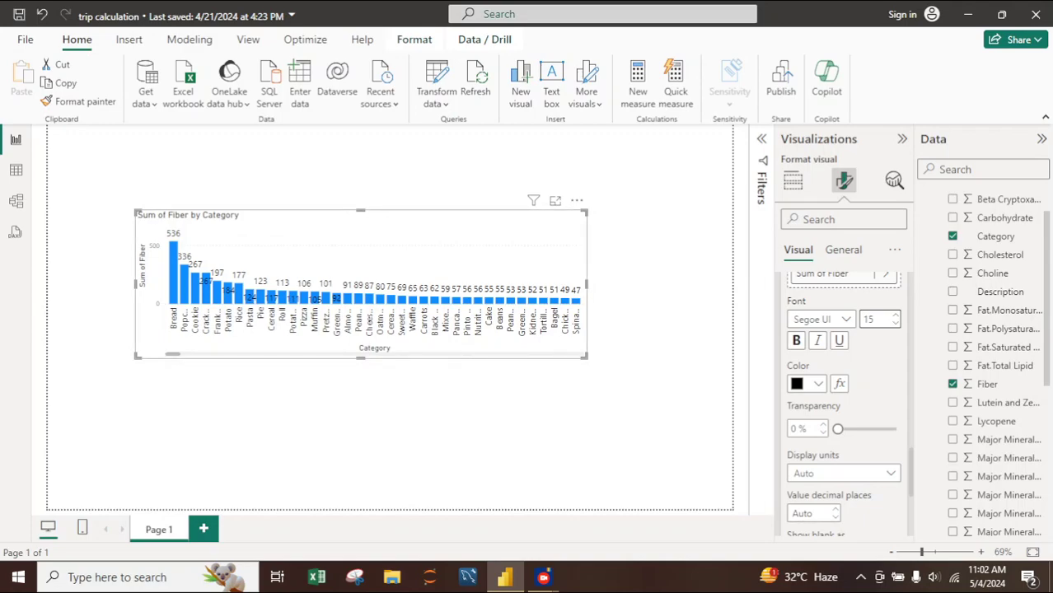
- Try a wider column chart and shrink it to about two thirds of its original width
{"action": "left_click_drag", "start_coordinate": [587, 285], "coordinate": [695, 285]}
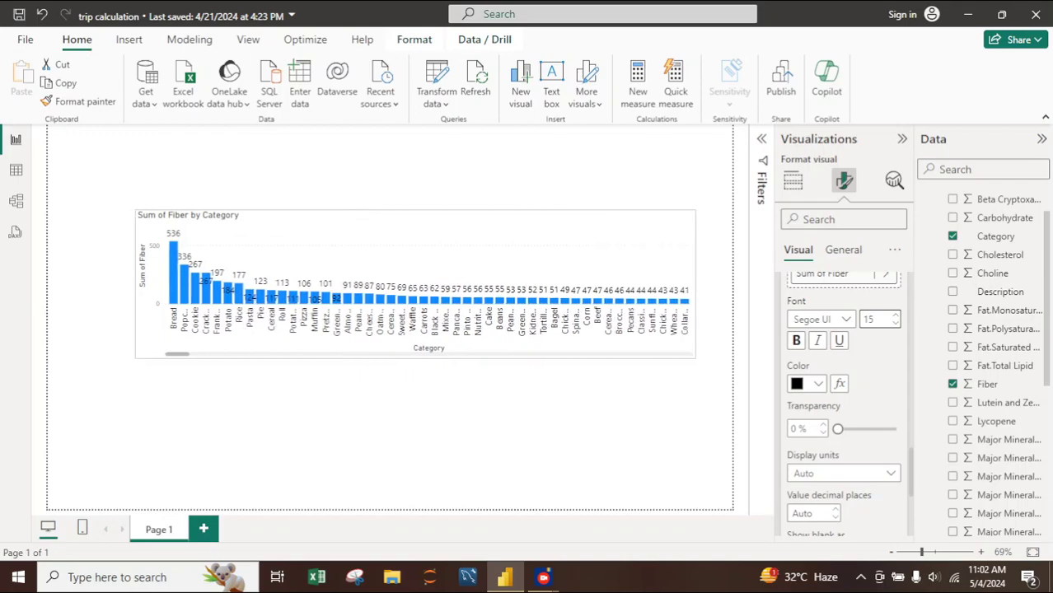
{"action": "scroll", "coordinate": [997, 363], "scroll_direction": "down", "scroll_amount": 5}
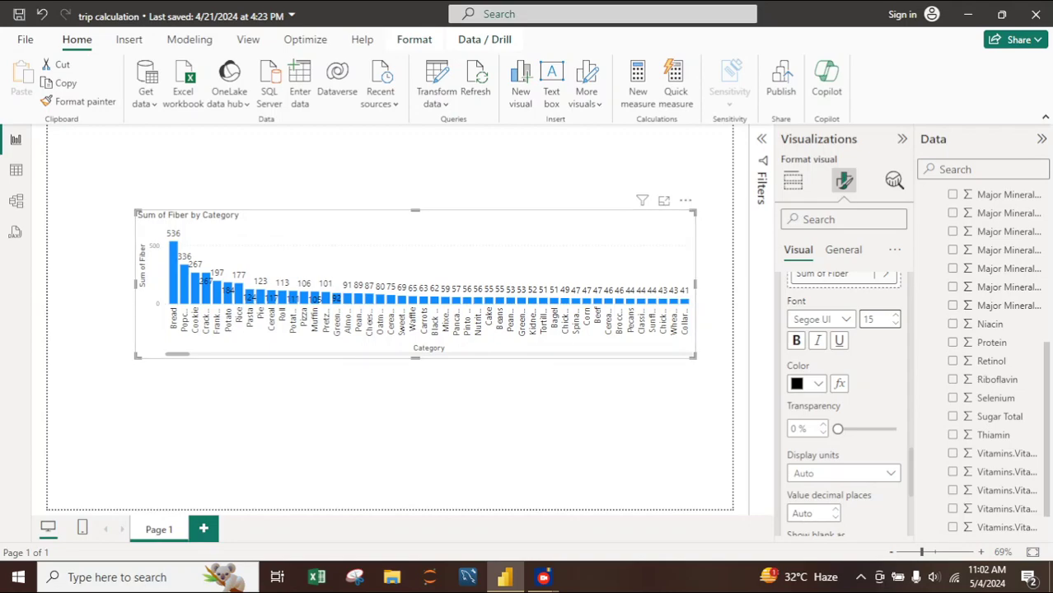
{"action": "left_click_drag", "start_coordinate": [694, 285], "coordinate": [426, 284]}
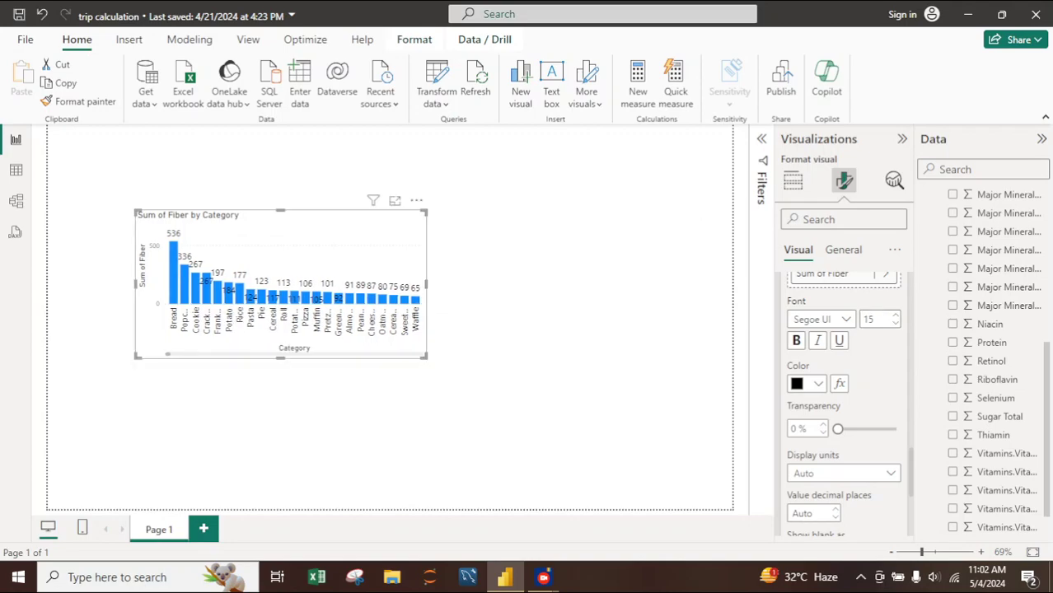
- Convert the column chart to a matrix and add Thiamin to its values below Fiber
{"action": "left_click", "coordinate": [792, 180]}
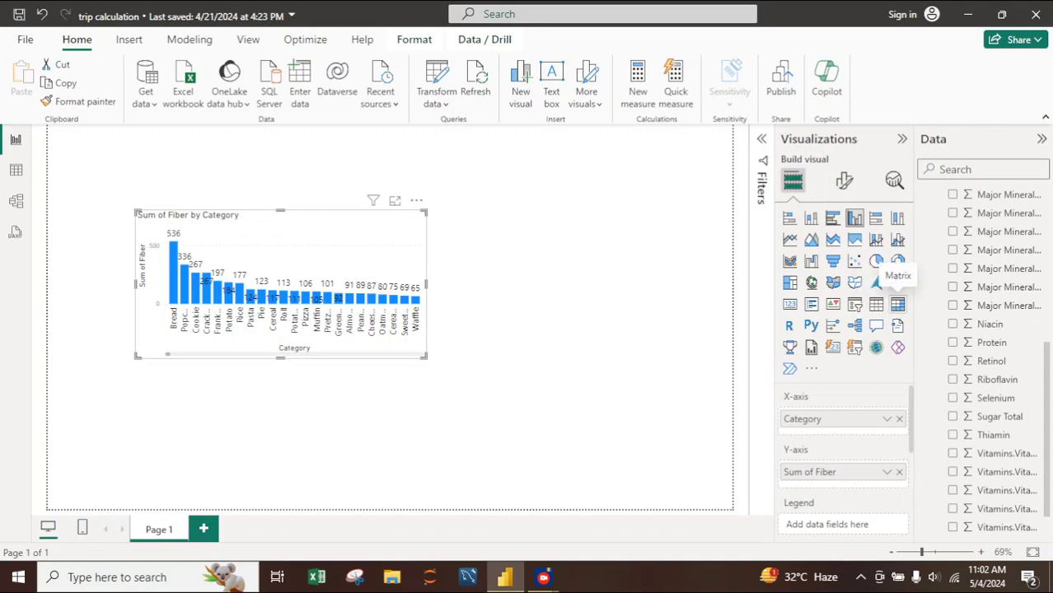
{"action": "left_click", "coordinate": [897, 304]}
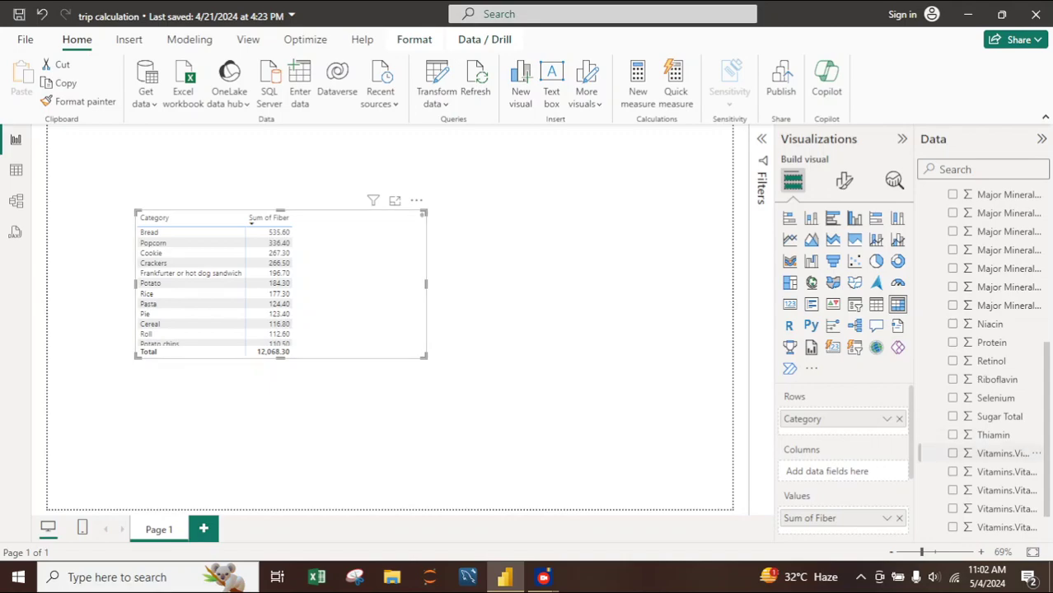
{"action": "scroll", "coordinate": [1021, 451], "scroll_direction": "up", "scroll_amount": 2}
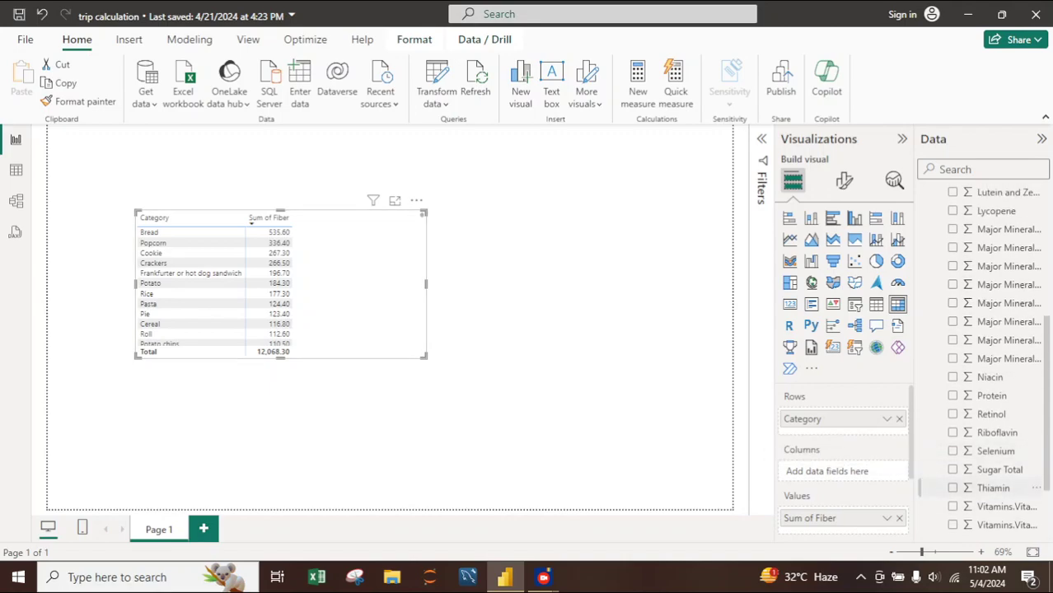
{"action": "scroll", "coordinate": [857, 478], "scroll_direction": "down", "scroll_amount": 1}
{"action": "scroll", "coordinate": [841, 462], "scroll_direction": "down", "scroll_amount": 1}
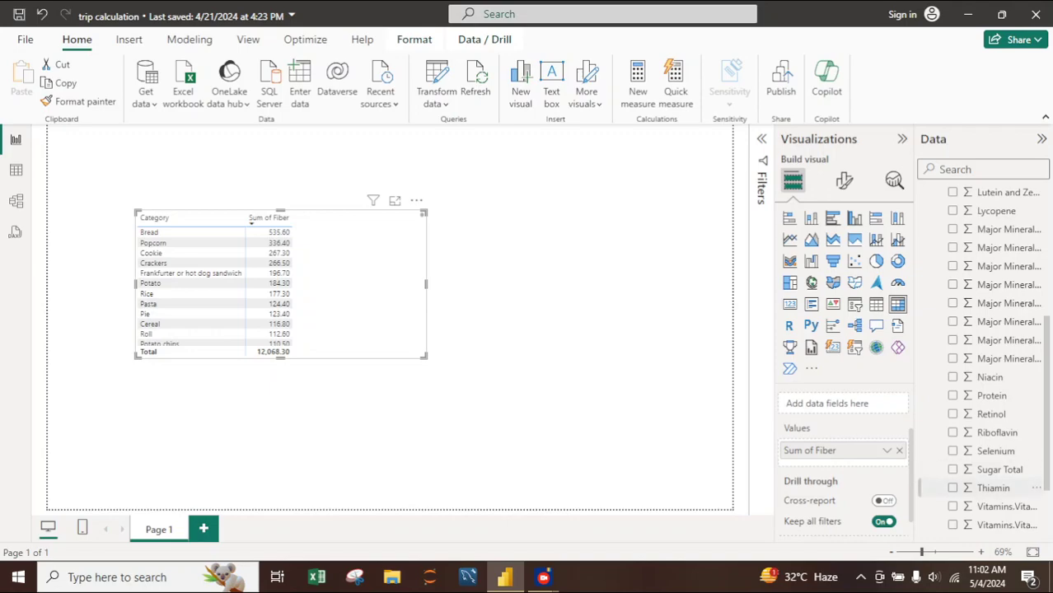
{"action": "left_click_drag", "start_coordinate": [993, 487], "coordinate": [823, 465]}
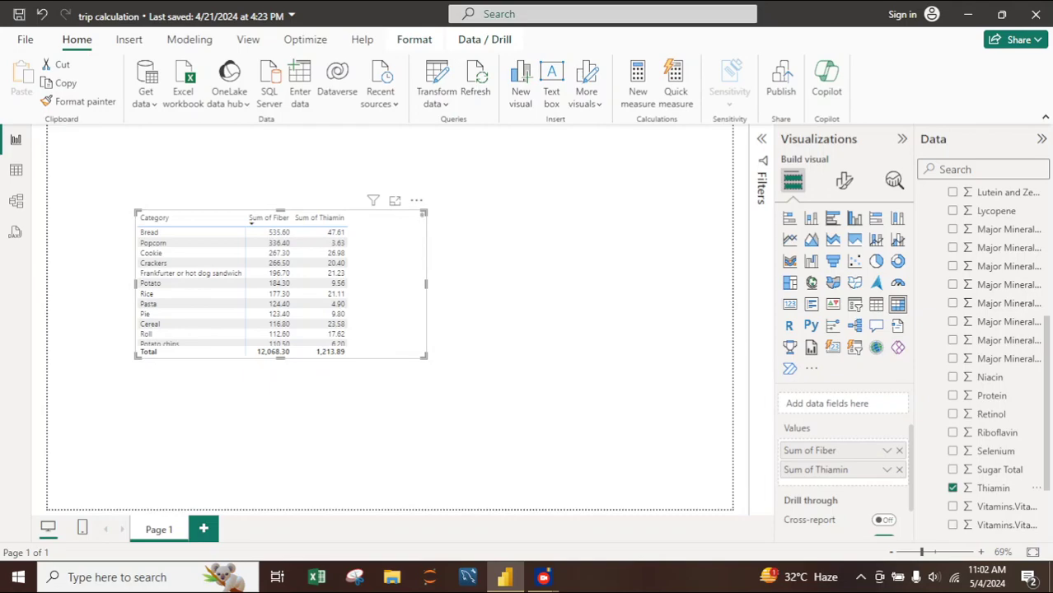
- Stretch the matrix across the page, narrow it to slightly wider than its columns, and deselect it
{"action": "left_click_drag", "start_coordinate": [426, 283], "coordinate": [704, 283]}
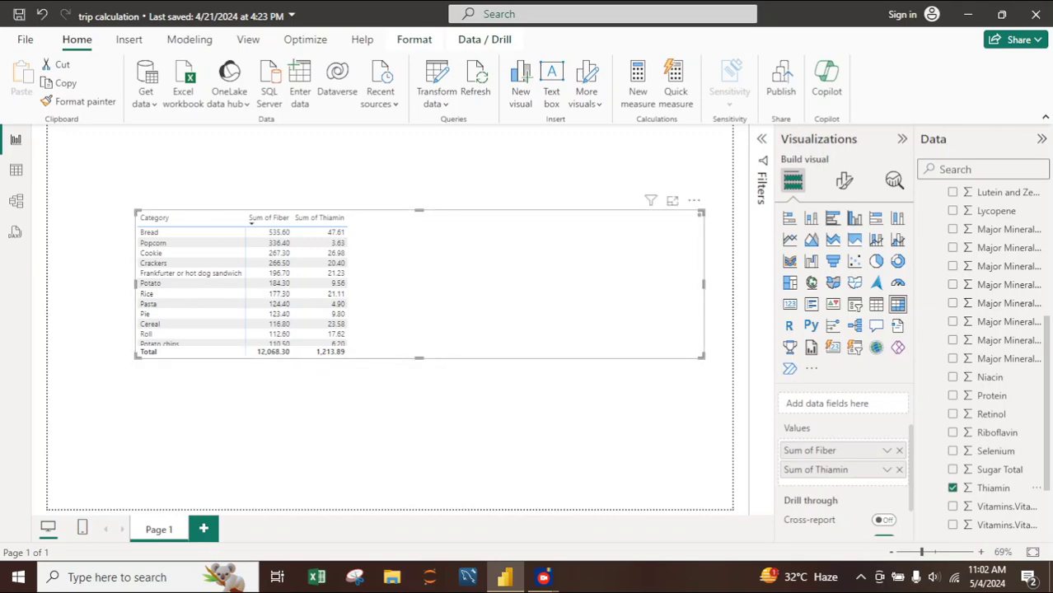
{"action": "left_click_drag", "start_coordinate": [704, 284], "coordinate": [409, 284]}
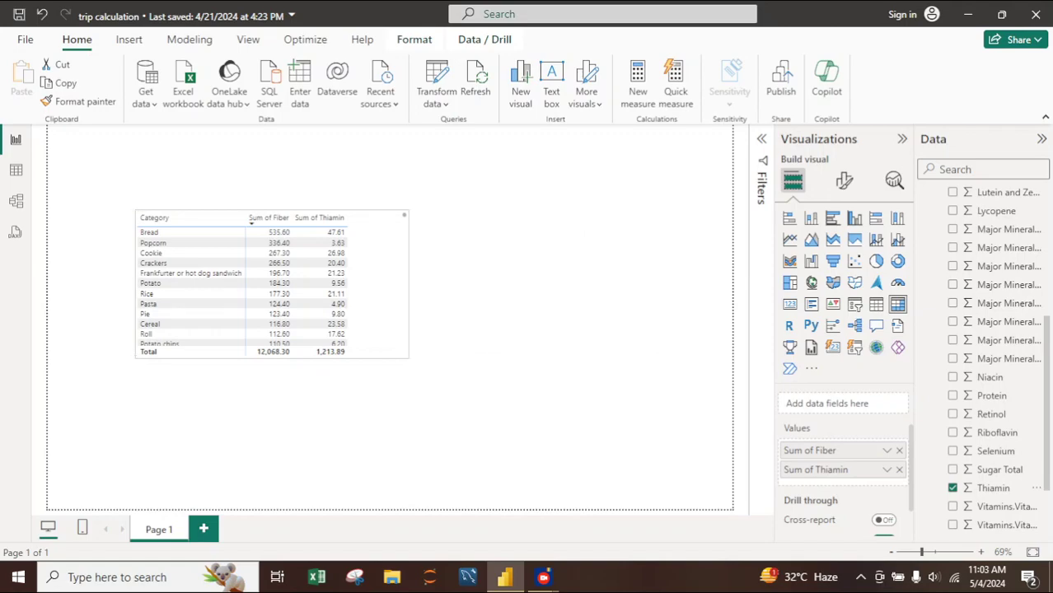
{"action": "left_click", "coordinate": [511, 313]}
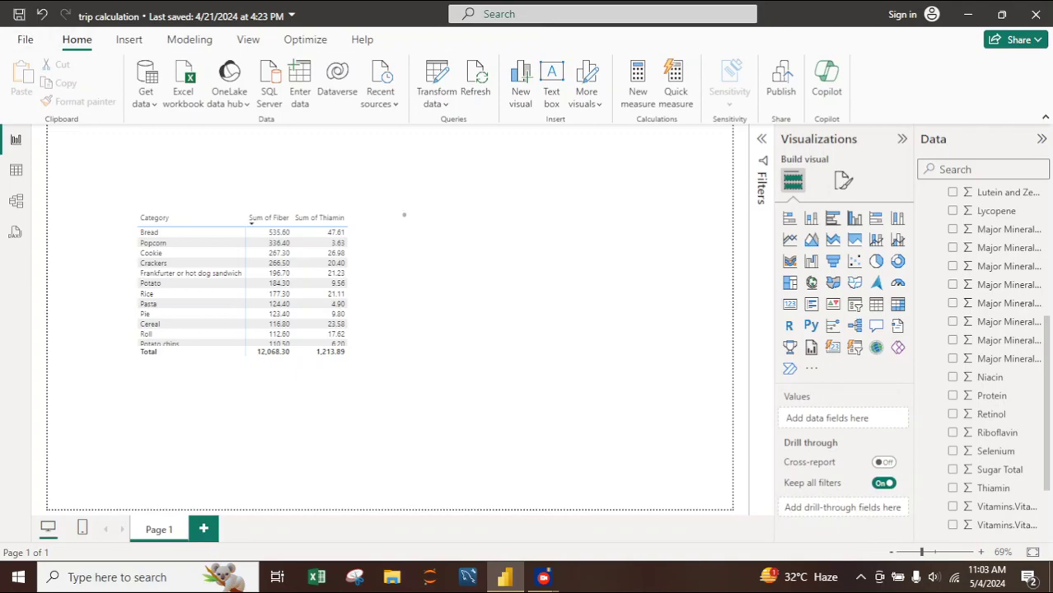
- Open the food data query in Power Query Editor for transforming
{"action": "left_click", "coordinate": [436, 100]}
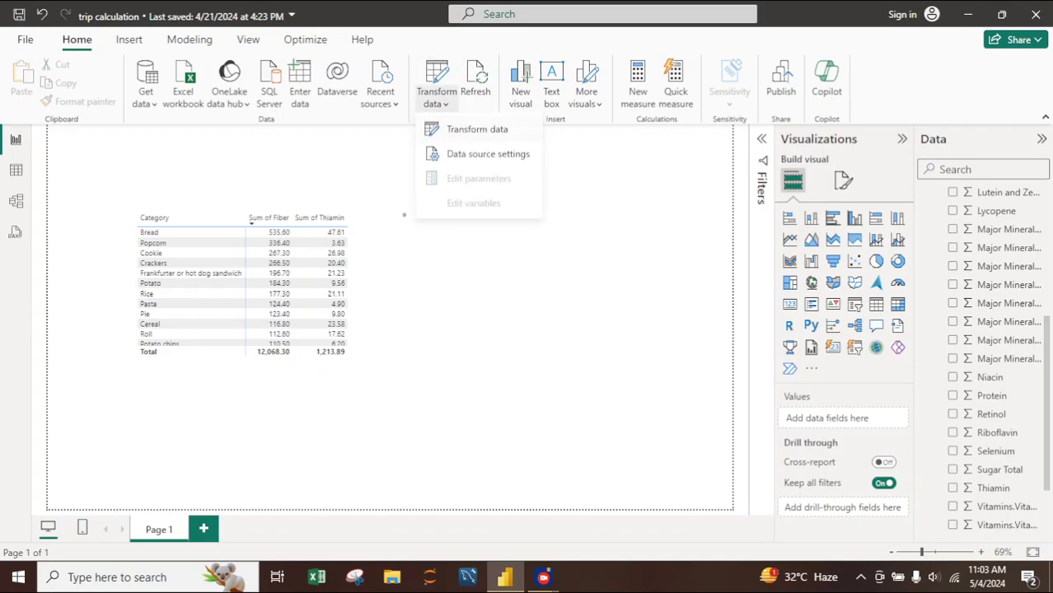
{"action": "left_click", "coordinate": [478, 130]}
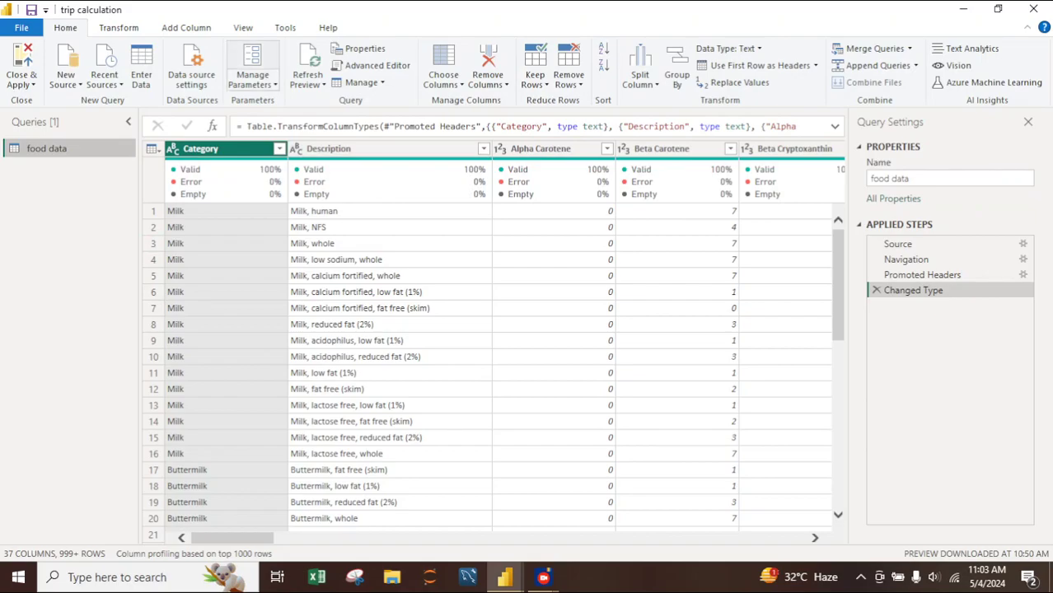
- Unpivot every column of the food data query except Category and Description, and check the resulting rows
{"action": "left_click", "coordinate": [243, 28]}
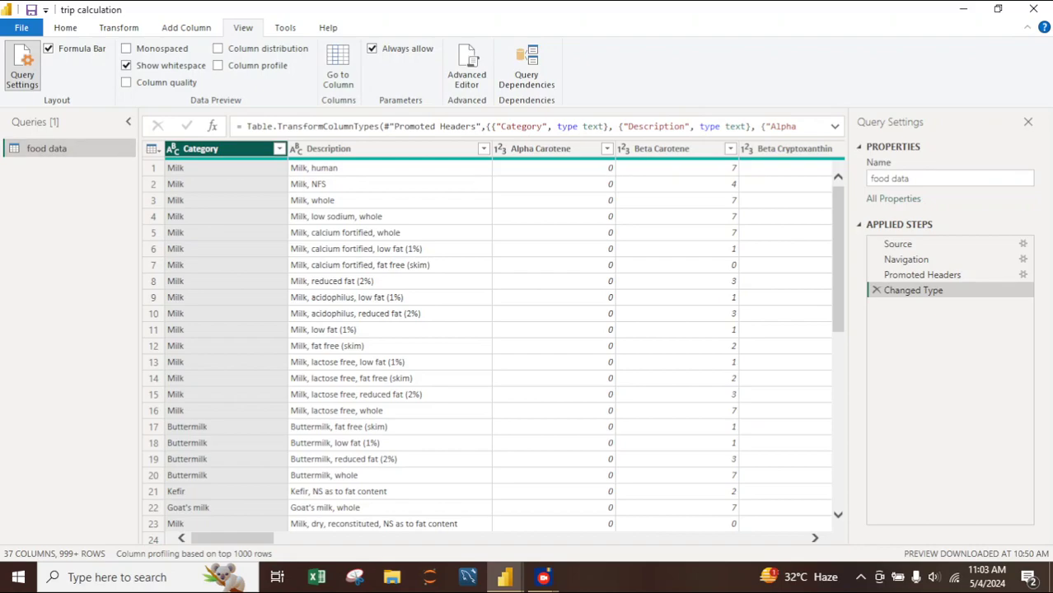
{"action": "left_click", "coordinate": [371, 149], "text": "ctrl"}
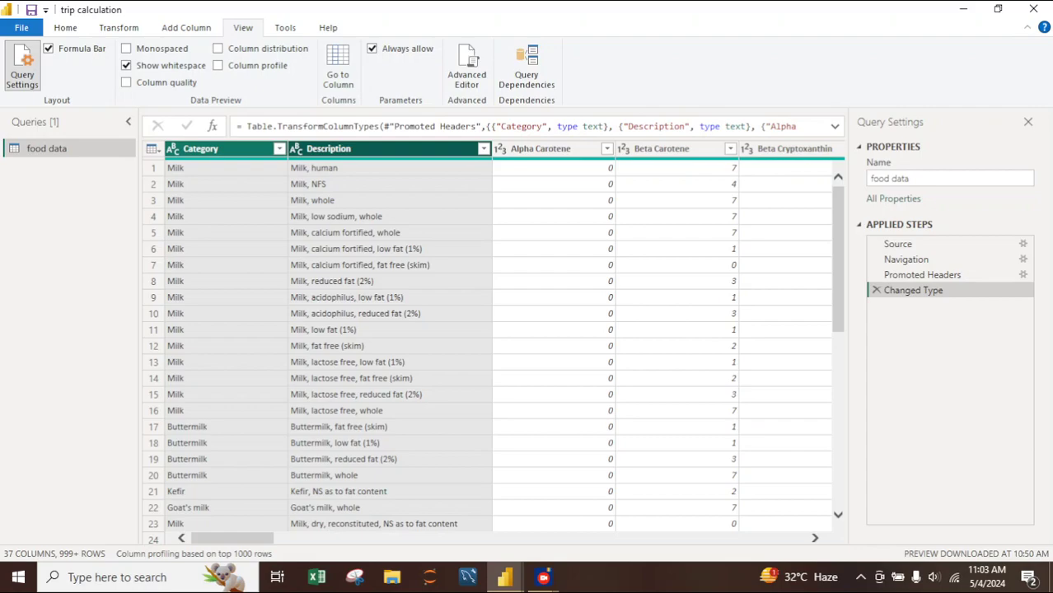
{"action": "right_click", "coordinate": [387, 150]}
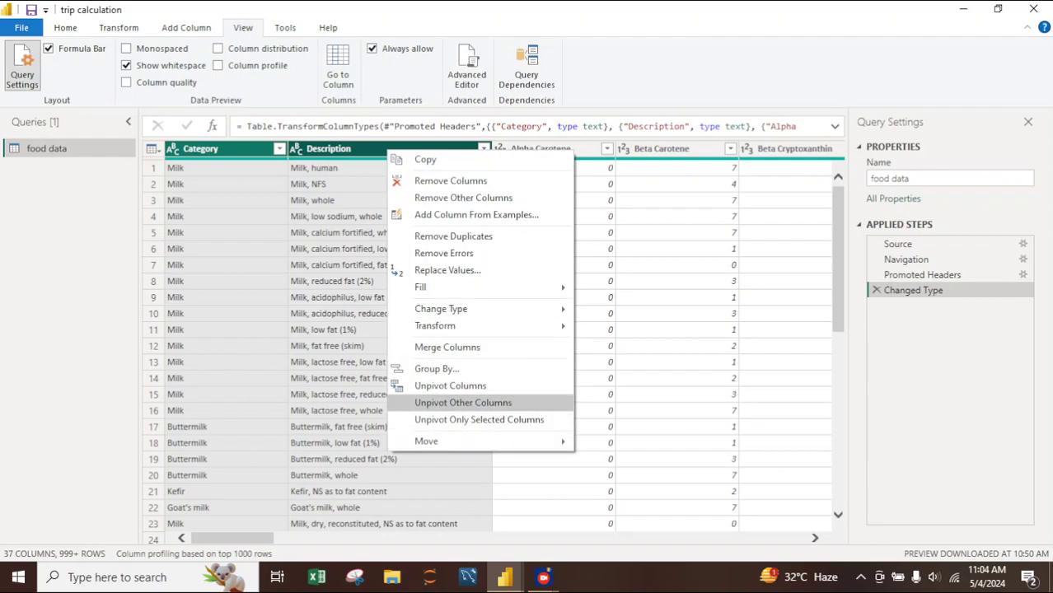
{"action": "left_click", "coordinate": [463, 402]}
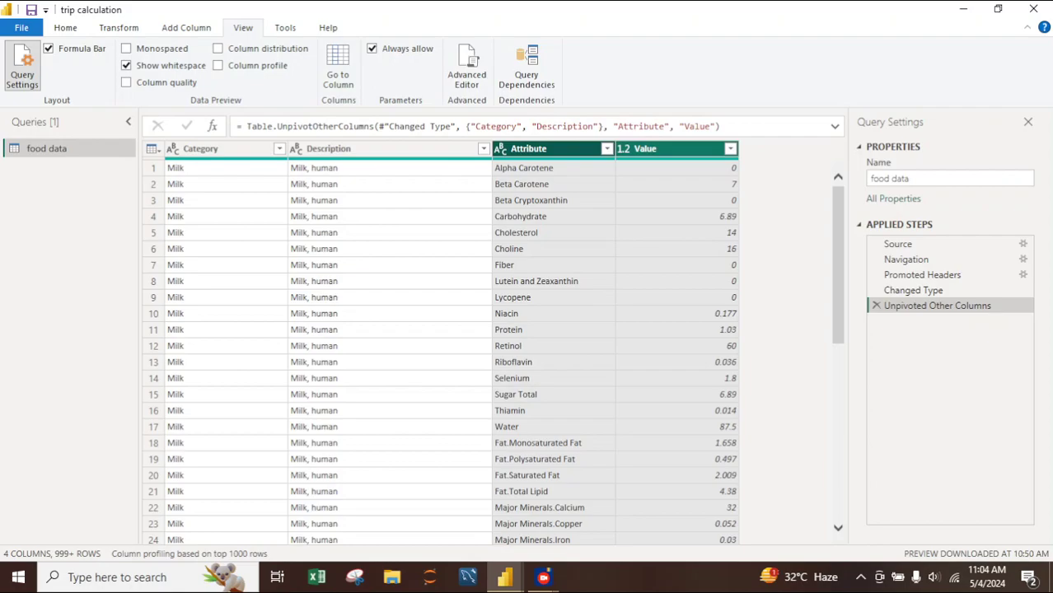
{"action": "scroll", "coordinate": [492, 350], "scroll_direction": "down", "scroll_amount": 3}
{"action": "scroll", "coordinate": [493, 350], "scroll_direction": "up", "scroll_amount": 3}
- Rename the Attribute column to Nutrition and the Value column to Qty
{"action": "double_click", "coordinate": [529, 149]}
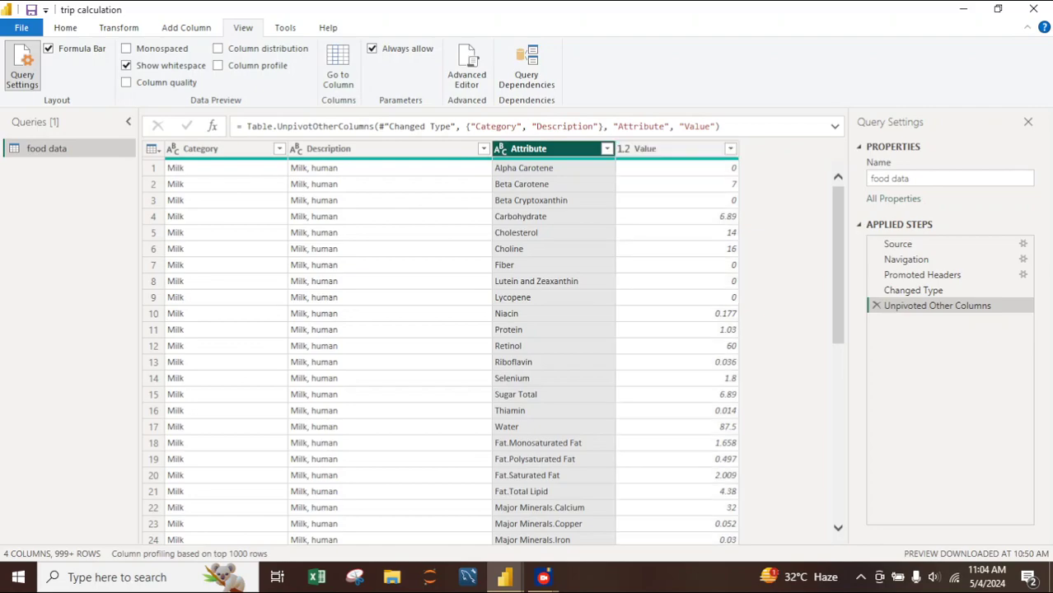
{"action": "type", "text": "Nutrit"}
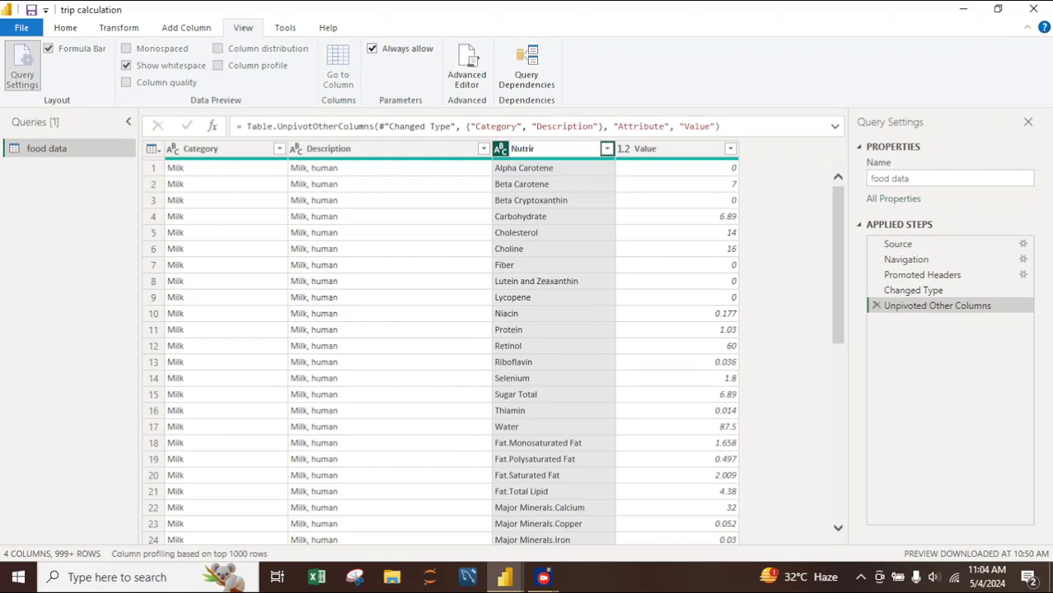
{"action": "key", "text": "BackSpace"}
{"action": "type", "text": "tion"}
{"action": "key", "text": "Return"}
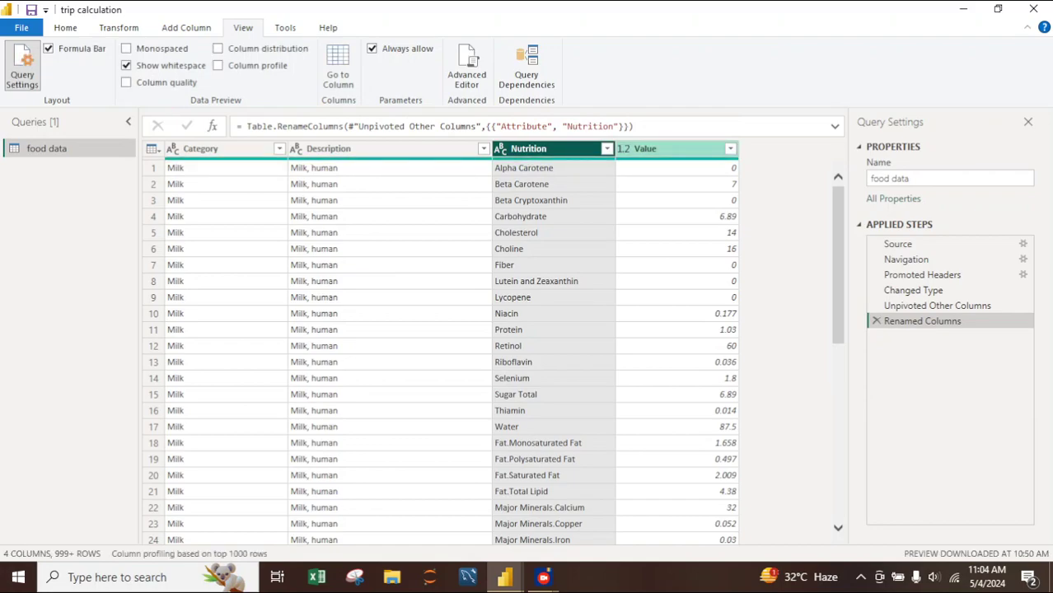
{"action": "double_click", "coordinate": [645, 149]}
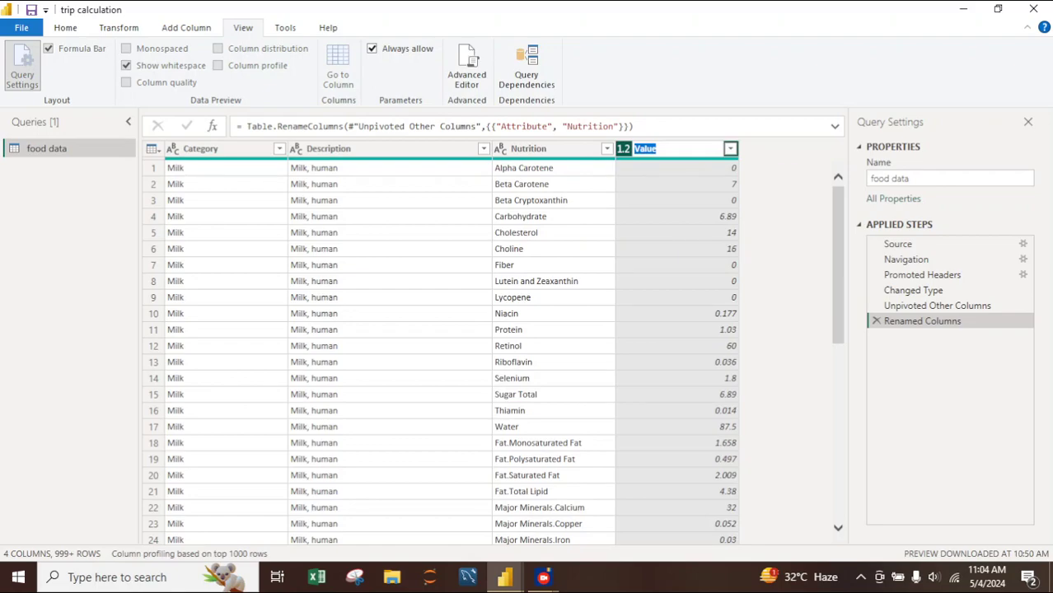
{"action": "type", "text": "Qty"}
{"action": "key", "text": "Return"}
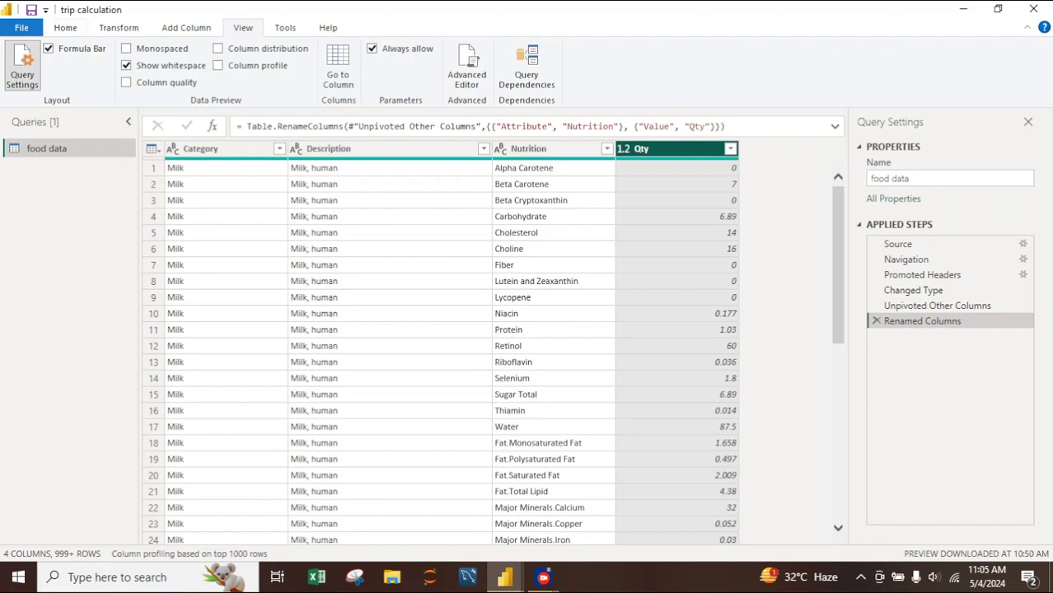
- Apply the query changes and close the Power Query Editor to return to the report
{"action": "left_click", "coordinate": [65, 28]}
{"action": "left_click", "coordinate": [21, 84]}
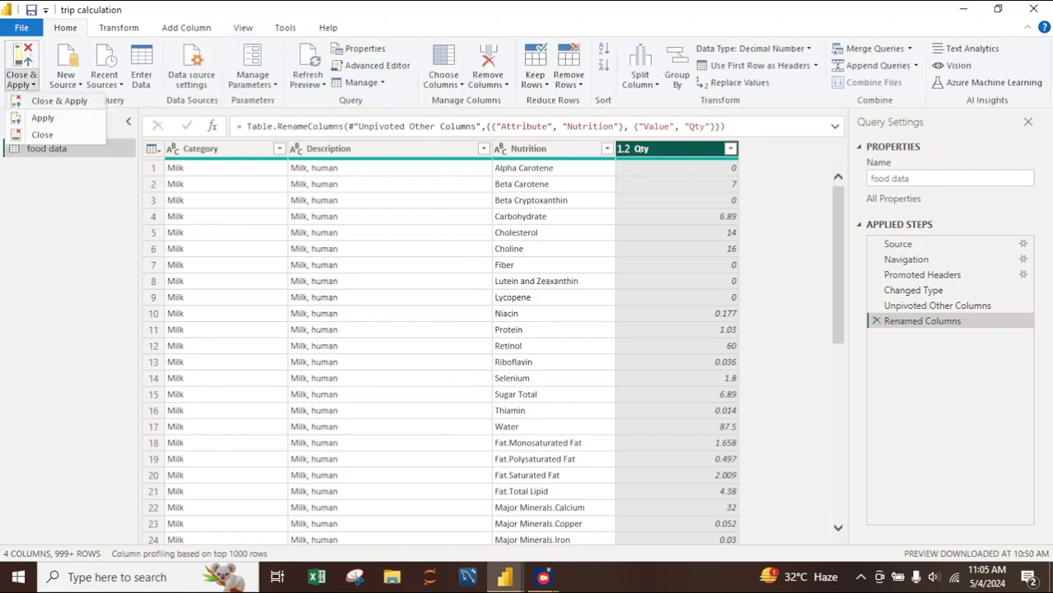
{"action": "left_click", "coordinate": [49, 101]}
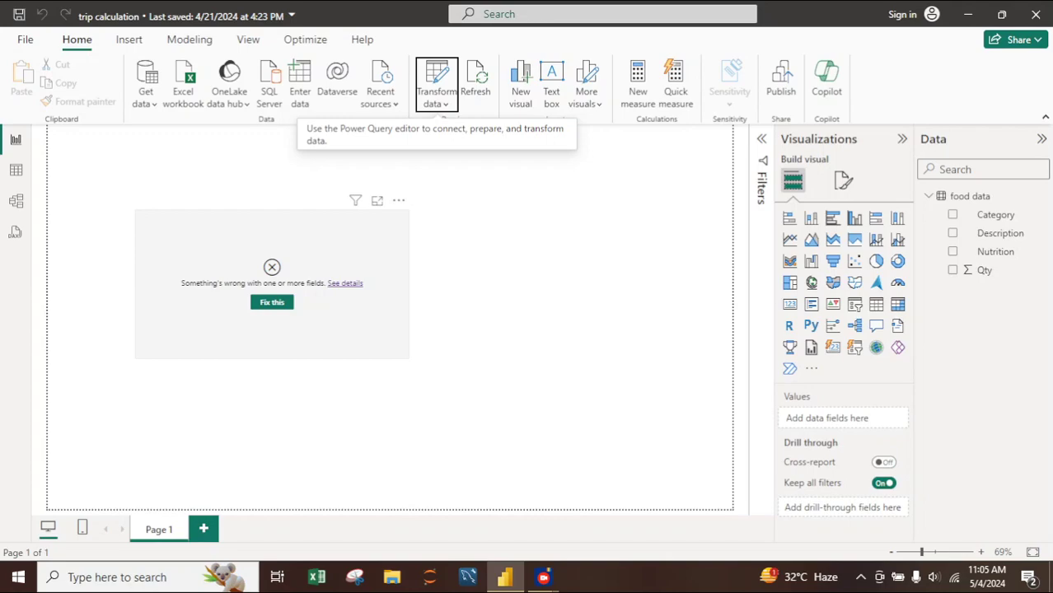
- Replace the deleted Fiber and Thiamin fields in the matrix values with Qty
{"action": "left_click", "coordinate": [321, 251]}
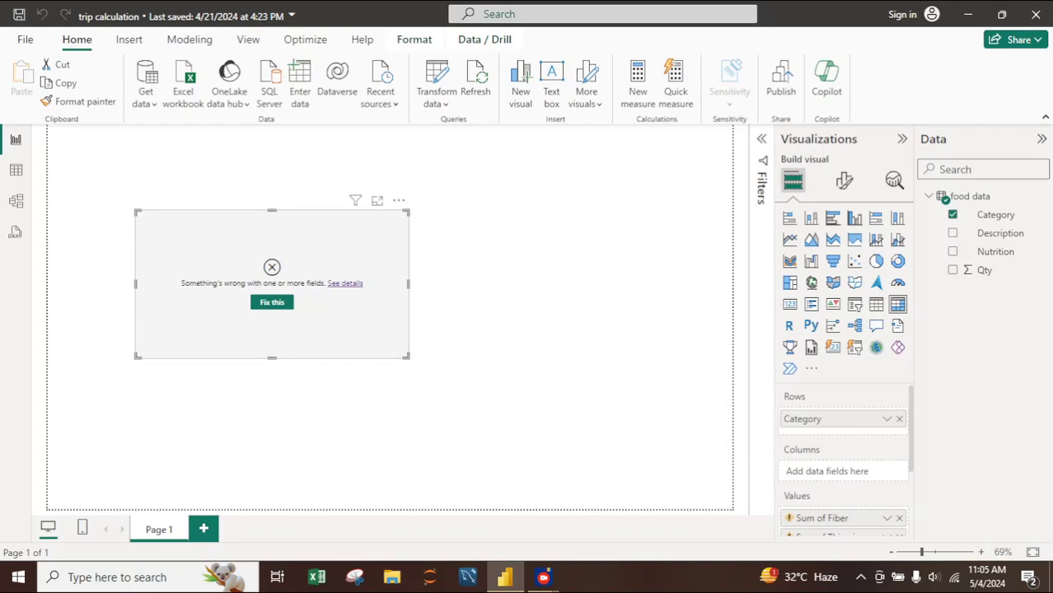
{"action": "scroll", "coordinate": [844, 461], "scroll_direction": "down", "scroll_amount": 2}
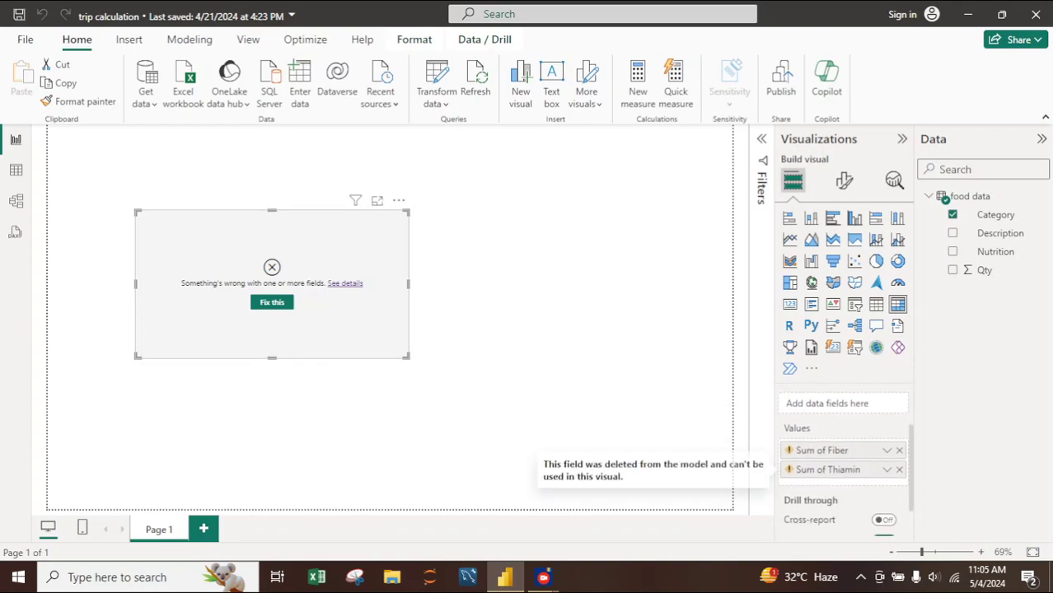
{"action": "left_click", "coordinate": [899, 470]}
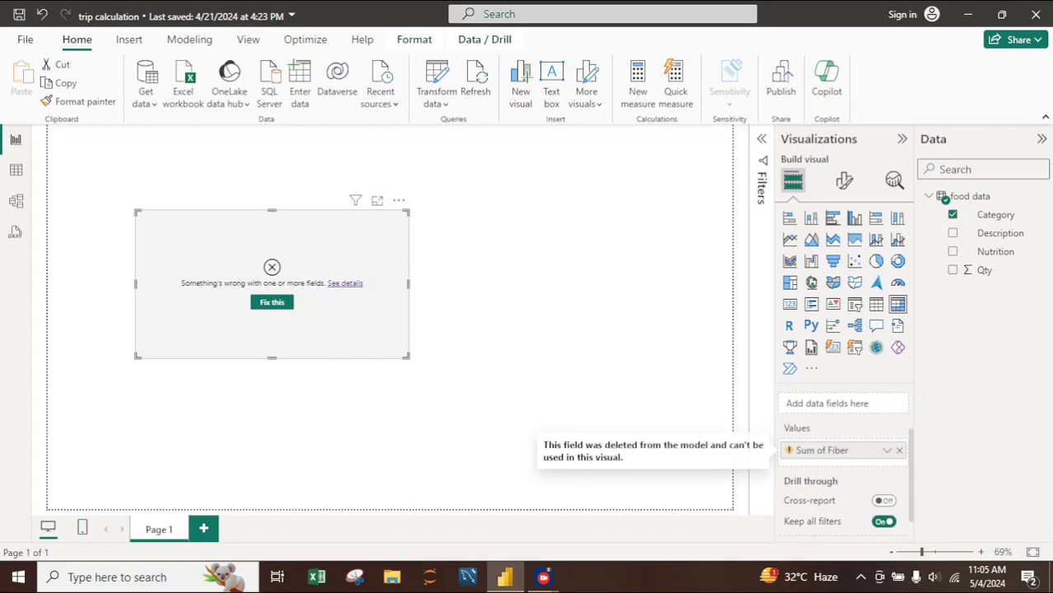
{"action": "left_click", "coordinate": [899, 451]}
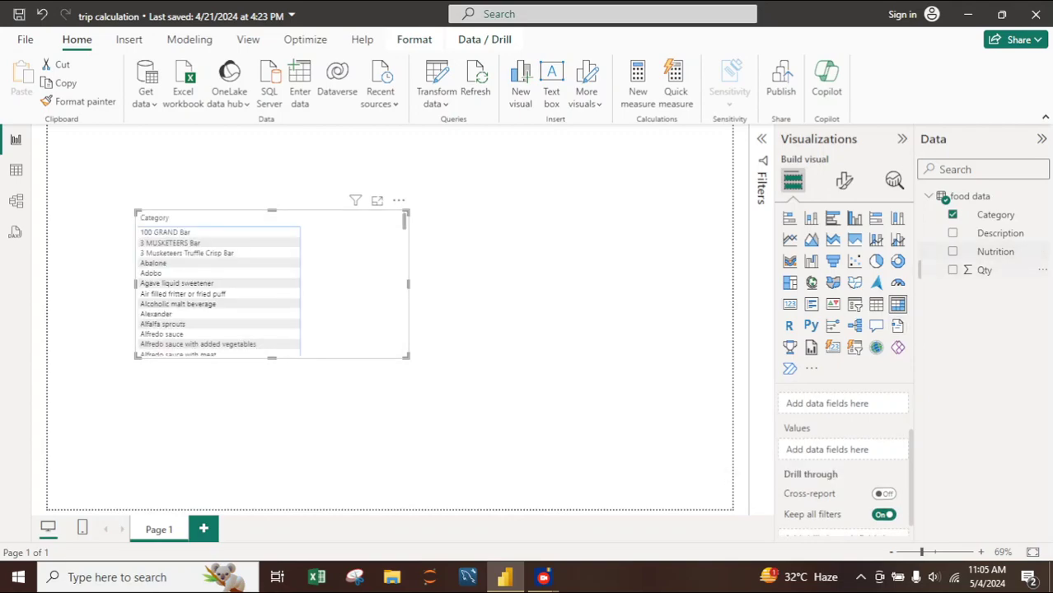
{"action": "left_click_drag", "start_coordinate": [985, 270], "coordinate": [869, 451]}
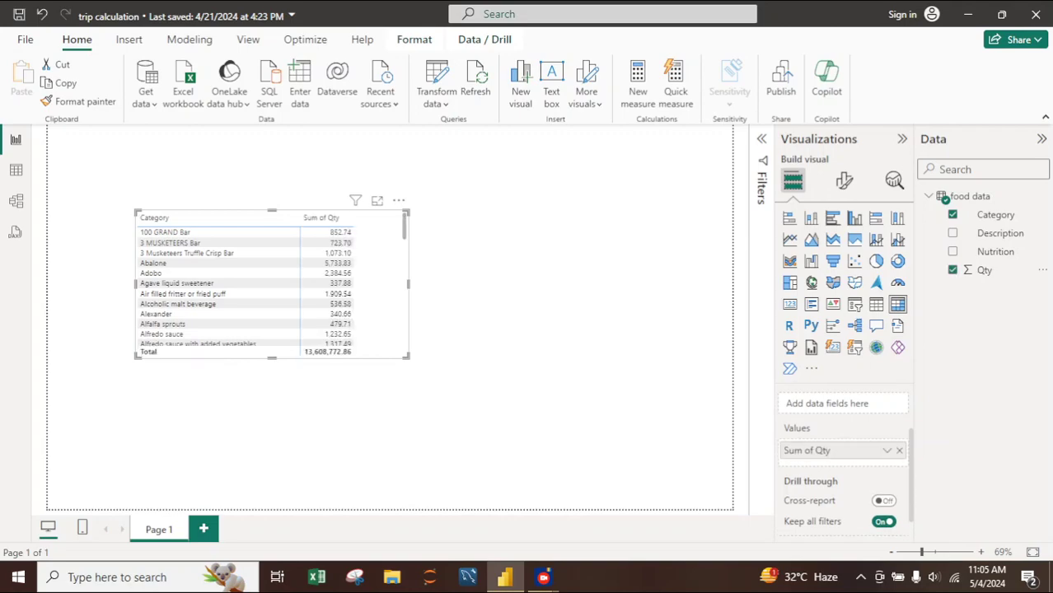
- Widen the matrix by about two thirds and scroll through its first category rows
{"action": "left_click_drag", "start_coordinate": [408, 285], "coordinate": [590, 284]}
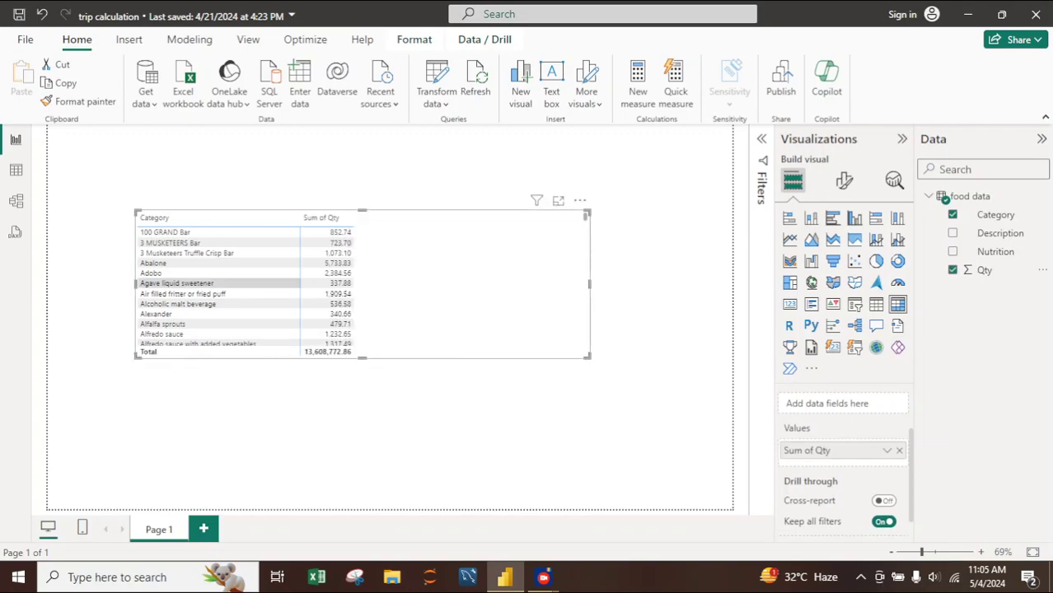
{"action": "scroll", "coordinate": [239, 280], "scroll_direction": "down", "scroll_amount": 2}
{"action": "scroll", "coordinate": [239, 280], "scroll_direction": "up", "scroll_amount": 2}
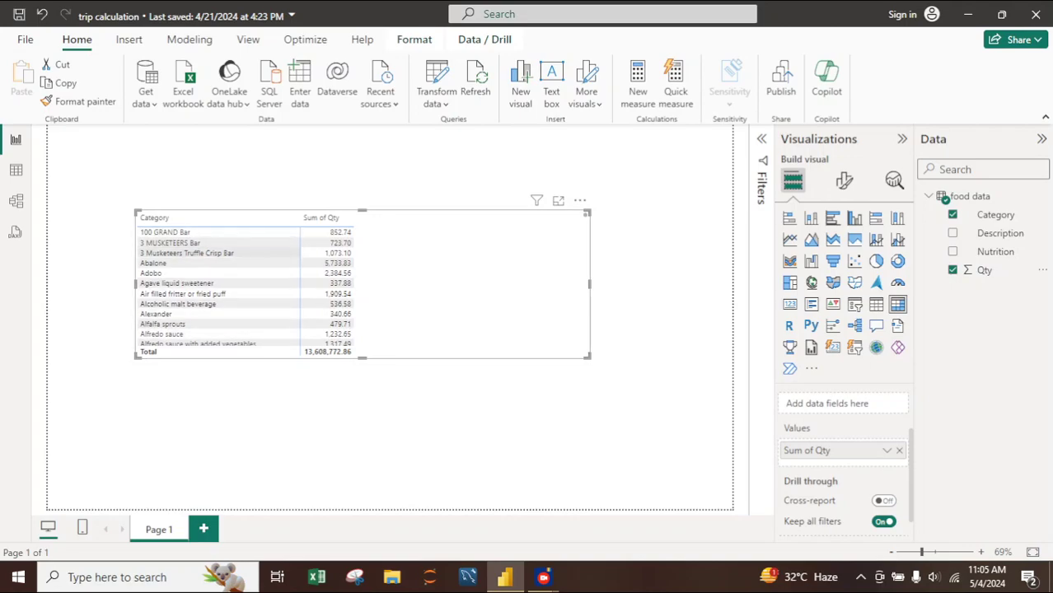
{"action": "scroll", "coordinate": [239, 284], "scroll_direction": "down", "scroll_amount": 2}
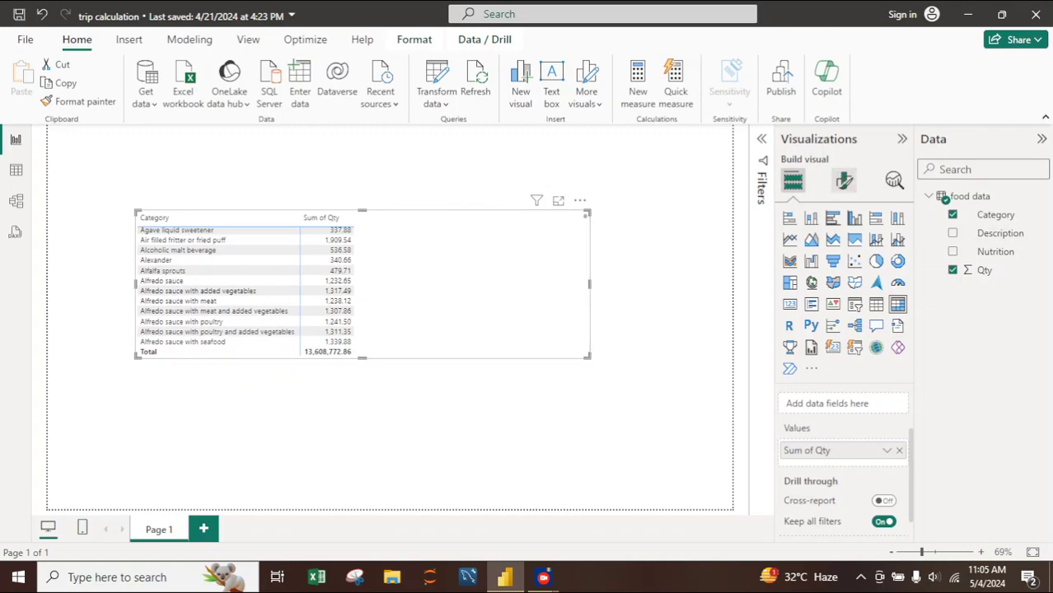
- Format the matrix row headers as bold text with a font size of 12
{"action": "left_click", "coordinate": [844, 181]}
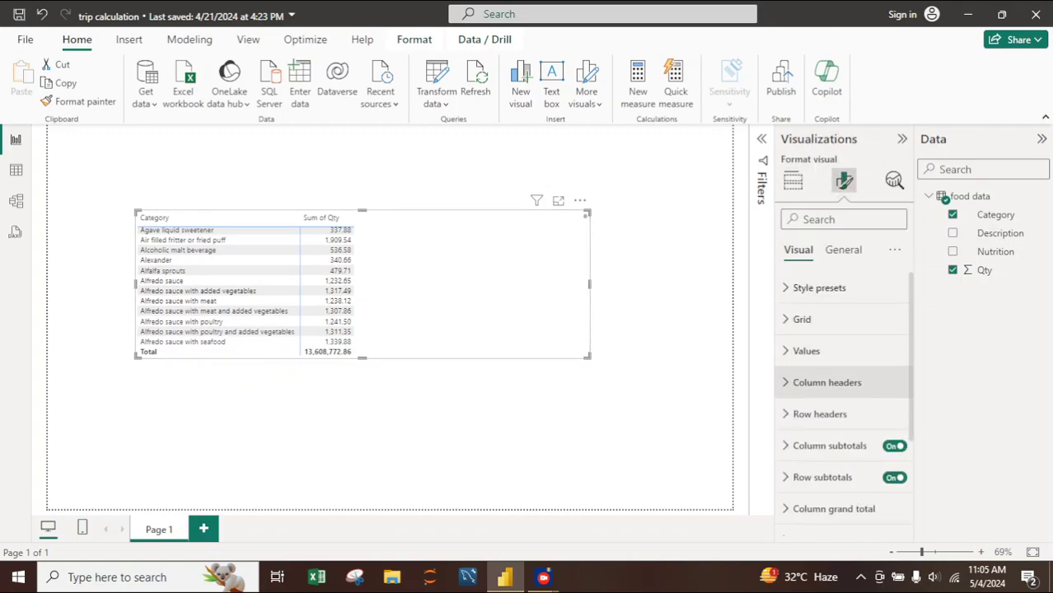
{"action": "left_click", "coordinate": [820, 414]}
{"action": "scroll", "coordinate": [819, 415], "scroll_direction": "down", "scroll_amount": 2}
{"action": "left_click", "coordinate": [895, 328]}
{"action": "left_click", "coordinate": [895, 328]}
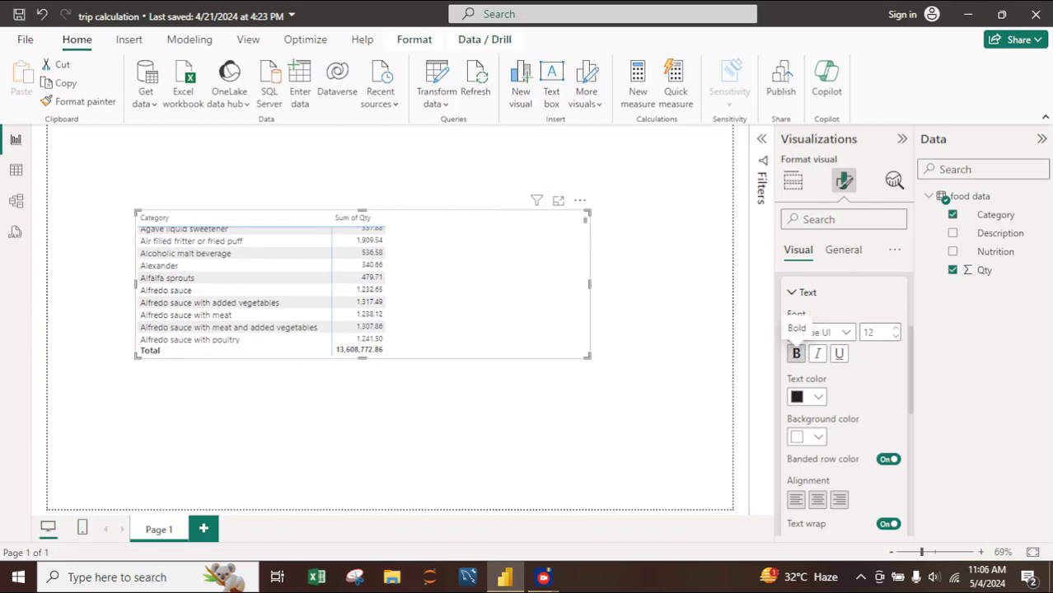
{"action": "left_click", "coordinate": [796, 352]}
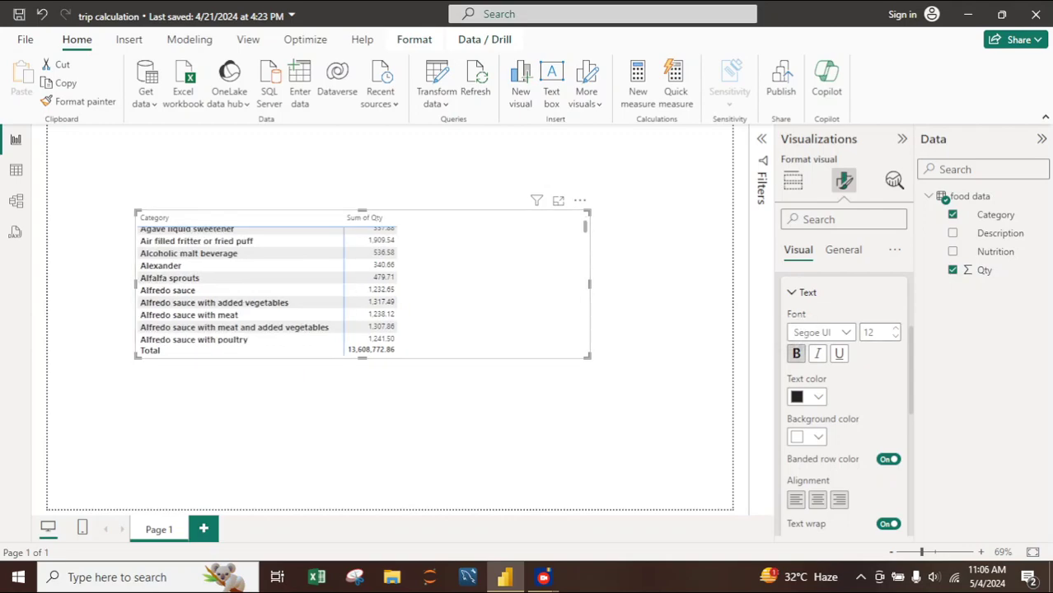
- Format the matrix values as bold text with a font size of 11
{"action": "scroll", "coordinate": [824, 371], "scroll_direction": "down", "scroll_amount": 2}
{"action": "scroll", "coordinate": [844, 403], "scroll_direction": "down", "scroll_amount": 5}
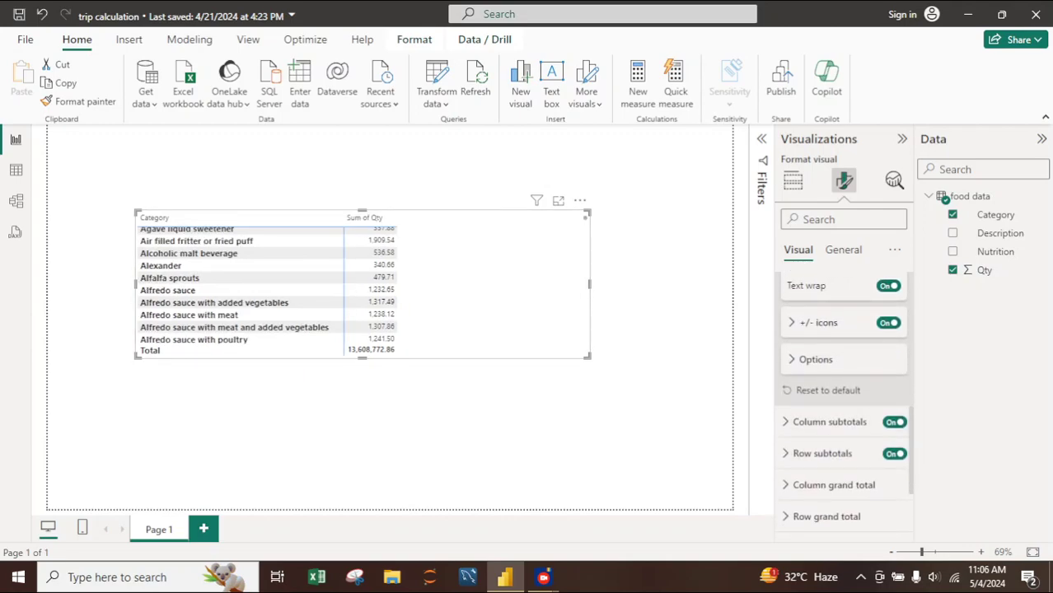
{"action": "scroll", "coordinate": [844, 404], "scroll_direction": "down", "scroll_amount": 2}
{"action": "scroll", "coordinate": [844, 404], "scroll_direction": "up", "scroll_amount": 10}
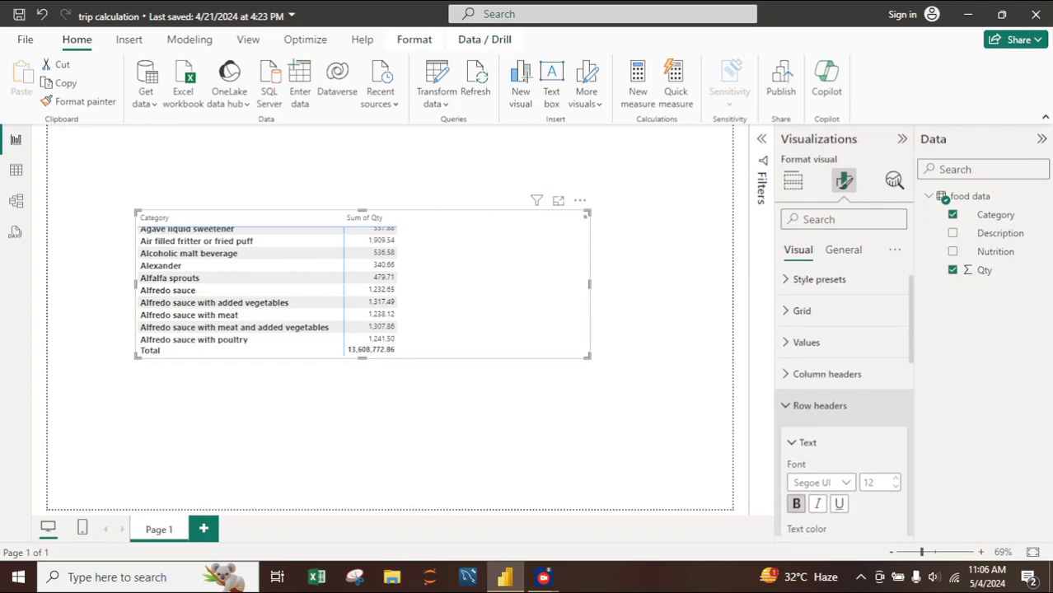
{"action": "left_click", "coordinate": [806, 350]}
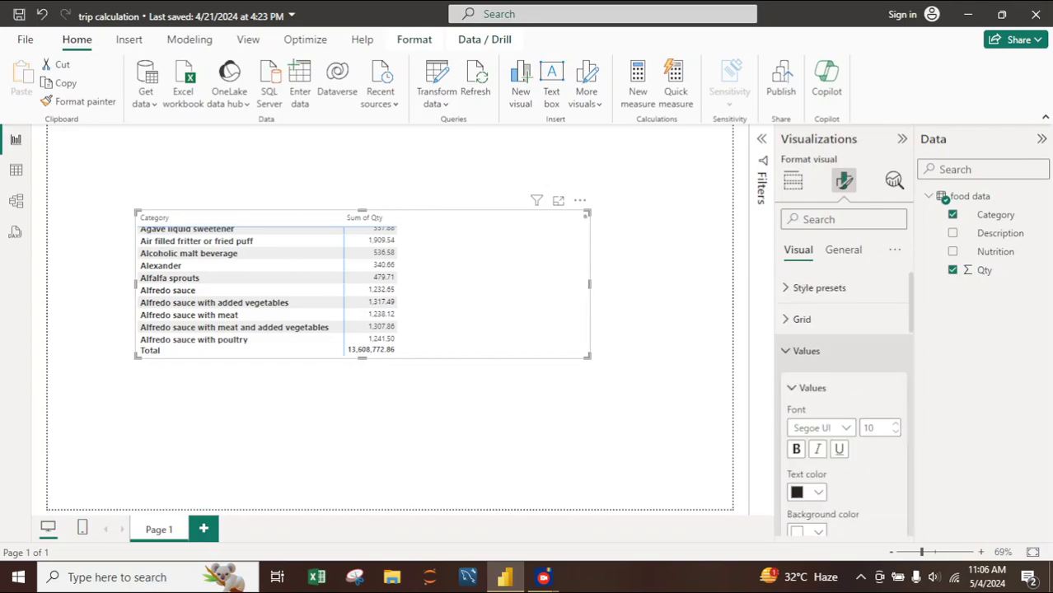
{"action": "left_click", "coordinate": [796, 369]}
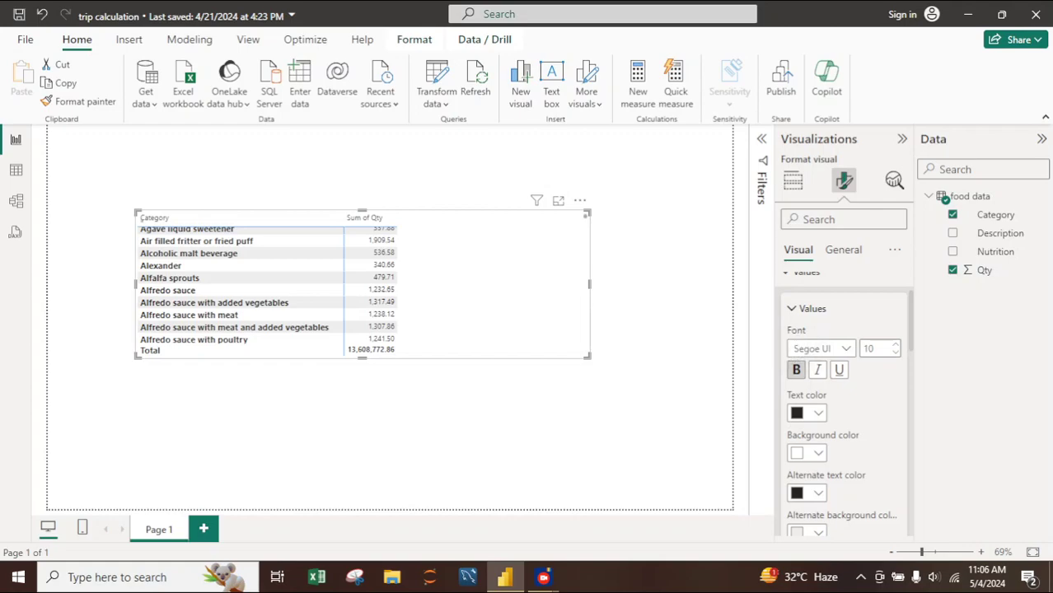
{"action": "left_click", "coordinate": [895, 344]}
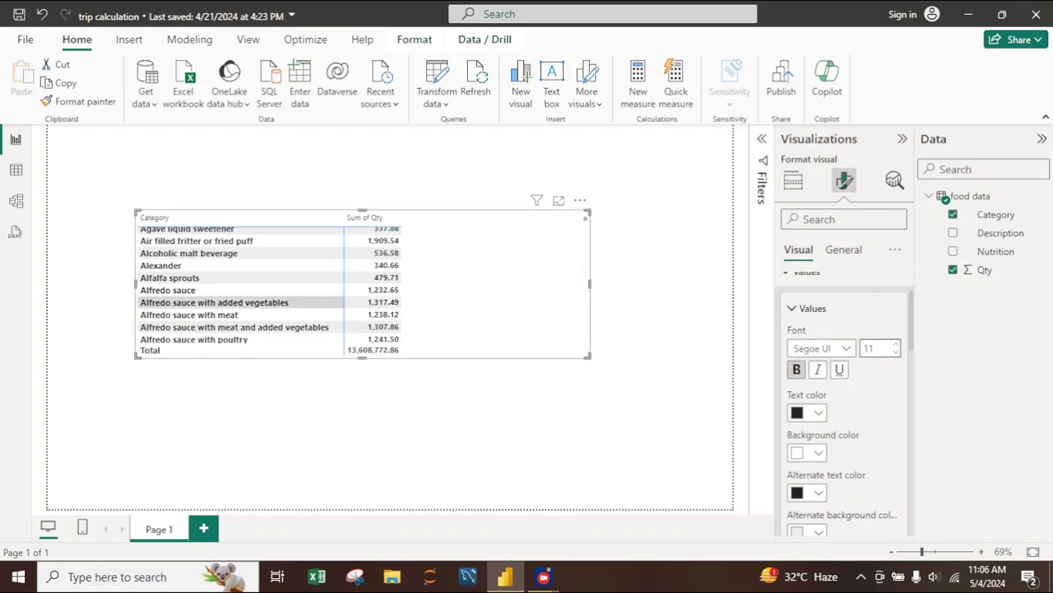
- Look through the matrix's category rows and their summed Qty values
{"action": "scroll", "coordinate": [215, 303], "scroll_direction": "down", "scroll_amount": 1}
{"action": "scroll", "coordinate": [214, 303], "scroll_direction": "down", "scroll_amount": 1}
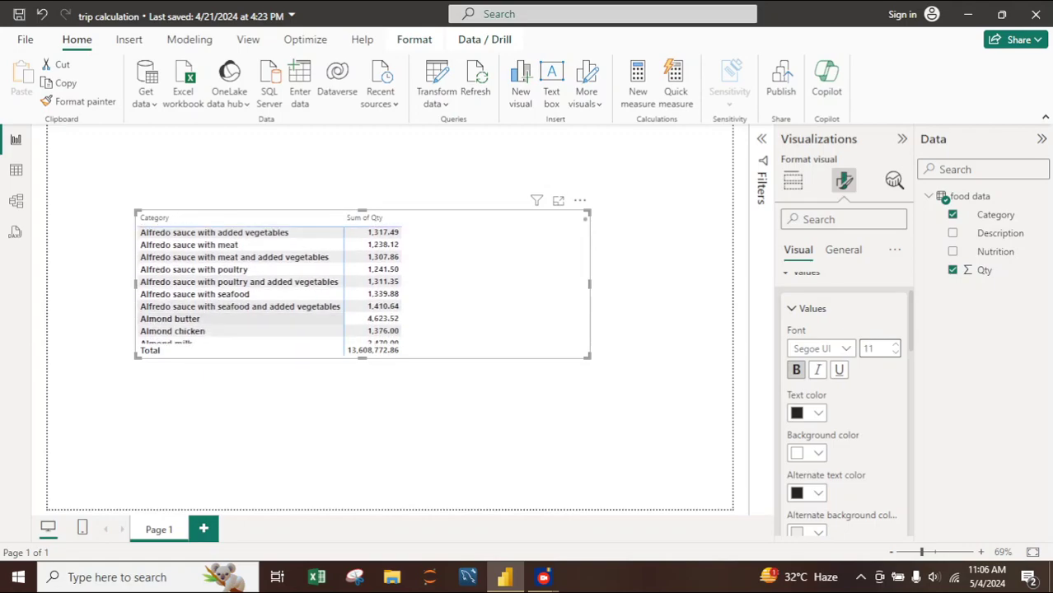
{"action": "scroll", "coordinate": [239, 284], "scroll_direction": "down", "scroll_amount": 1}
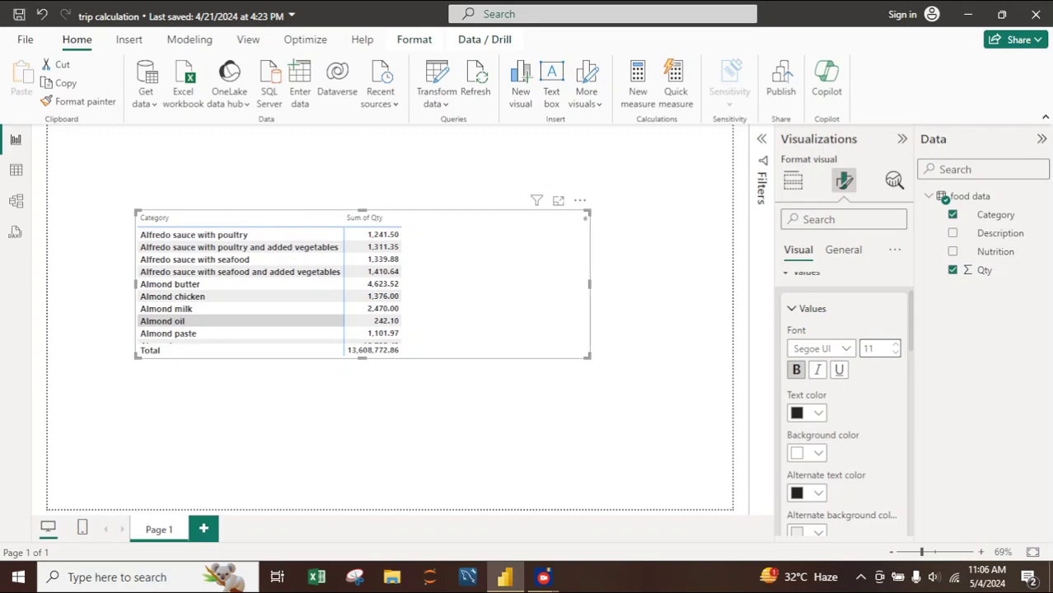
{"action": "scroll", "coordinate": [239, 285], "scroll_direction": "down", "scroll_amount": 1}
{"action": "scroll", "coordinate": [239, 305], "scroll_direction": "down", "scroll_amount": 1}
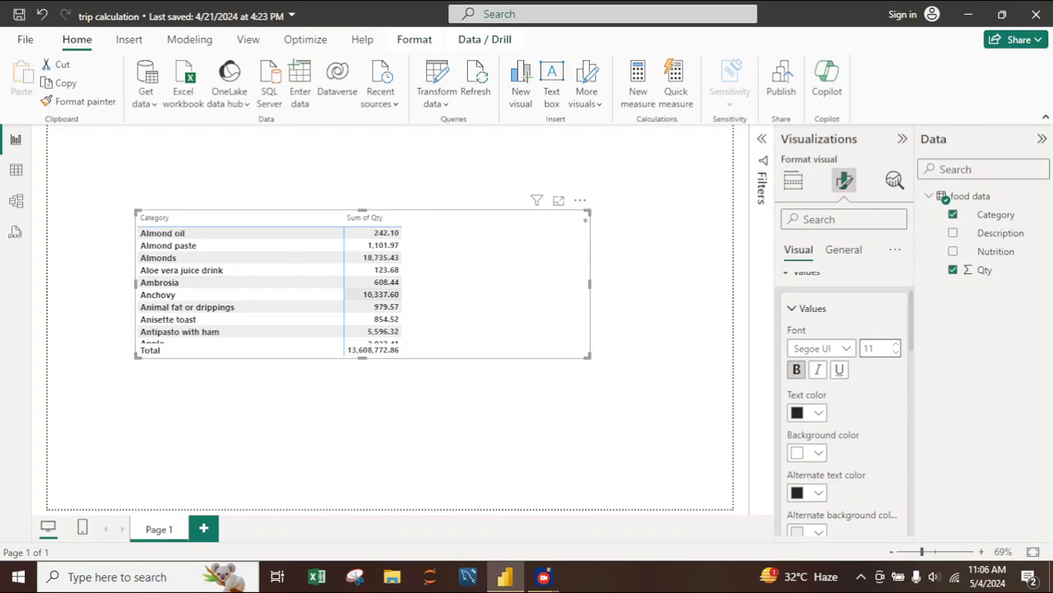
{"action": "scroll", "coordinate": [268, 287], "scroll_direction": "down", "scroll_amount": 2}
{"action": "scroll", "coordinate": [268, 287], "scroll_direction": "up", "scroll_amount": 5}
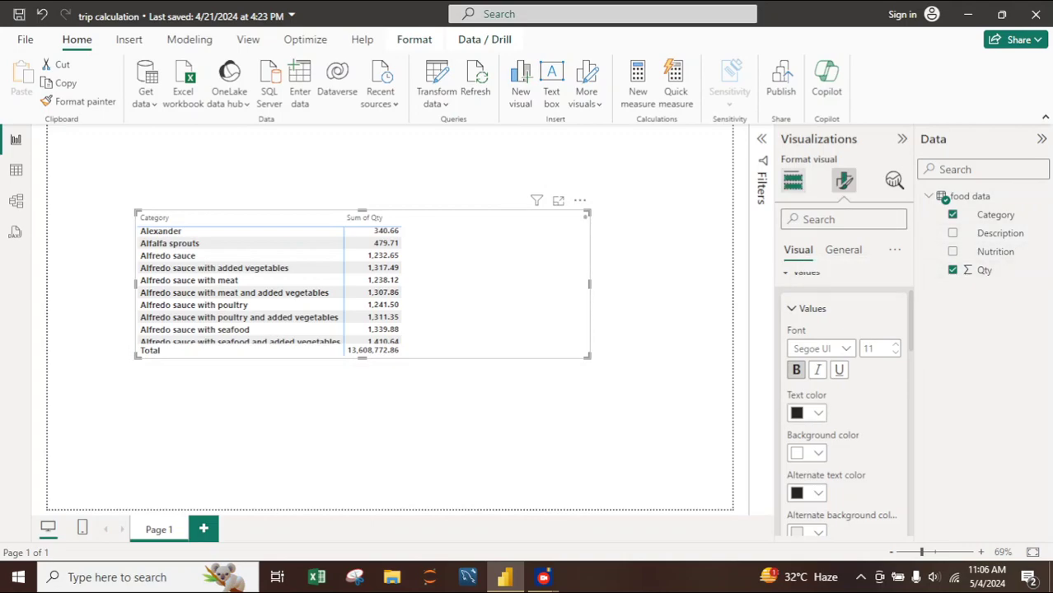
- Add Nutrition to the matrix rows below Category and expand all rows down one level
{"action": "left_click", "coordinate": [793, 180]}
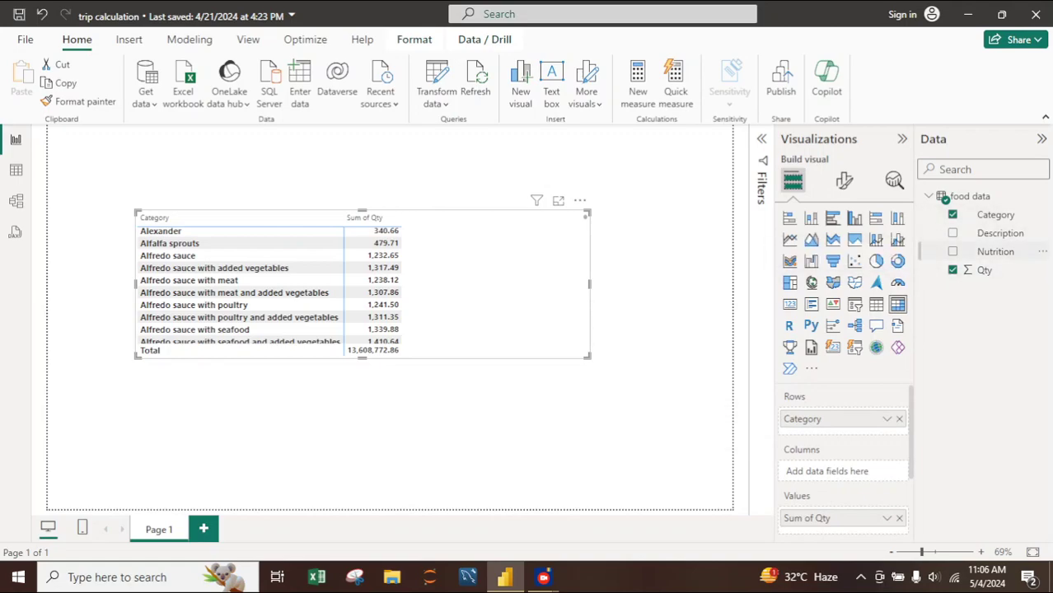
{"action": "left_click_drag", "start_coordinate": [996, 251], "coordinate": [848, 435]}
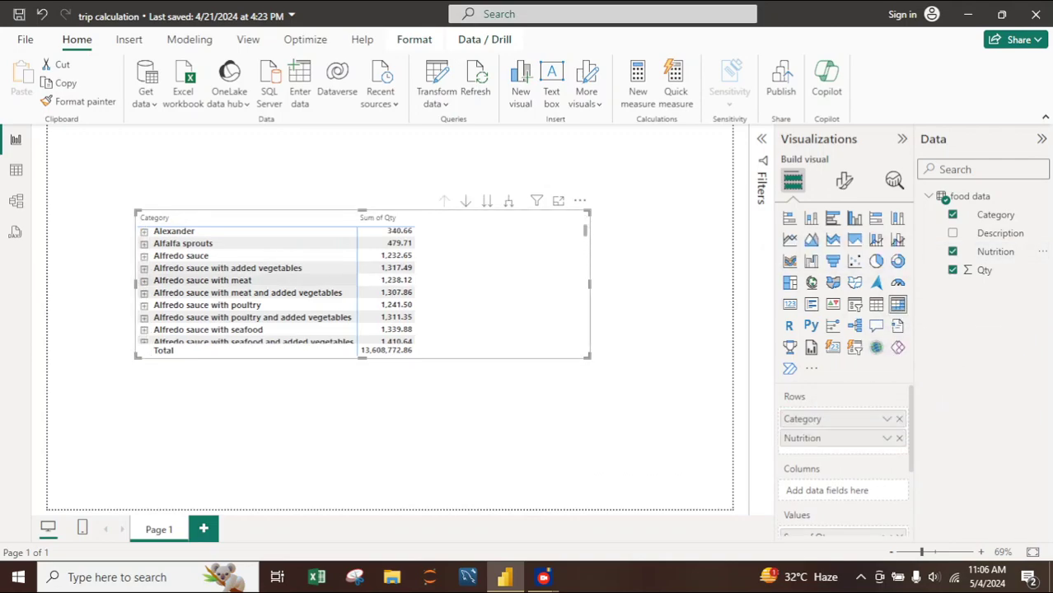
{"action": "scroll", "coordinate": [247, 288], "scroll_direction": "up", "scroll_amount": 1}
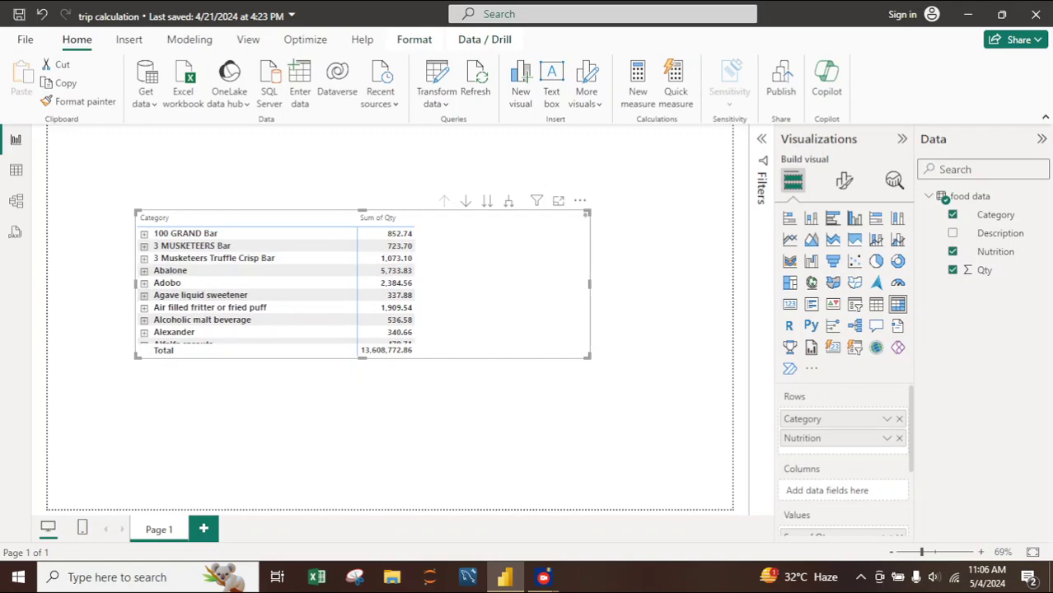
{"action": "left_click", "coordinate": [487, 201]}
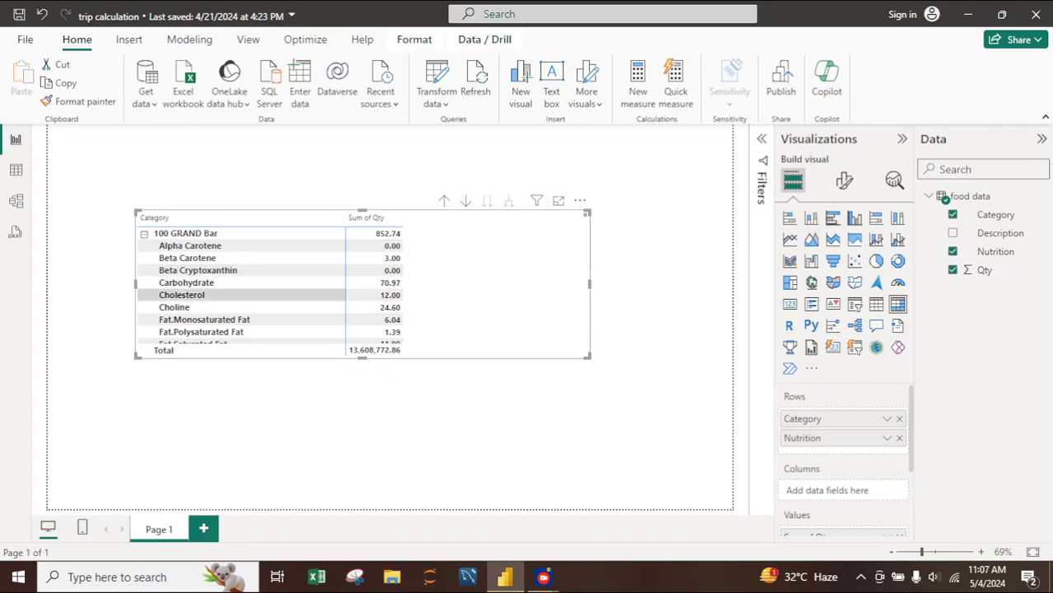
- Drill the matrix up to the Category level and expand all rows down one level to Nutrition
{"action": "scroll", "coordinate": [247, 294], "scroll_direction": "down", "scroll_amount": 5}
{"action": "scroll", "coordinate": [247, 294], "scroll_direction": "up", "scroll_amount": 1}
{"action": "scroll", "coordinate": [247, 294], "scroll_direction": "up", "scroll_amount": 1}
{"action": "scroll", "coordinate": [247, 294], "scroll_direction": "down", "scroll_amount": 8}
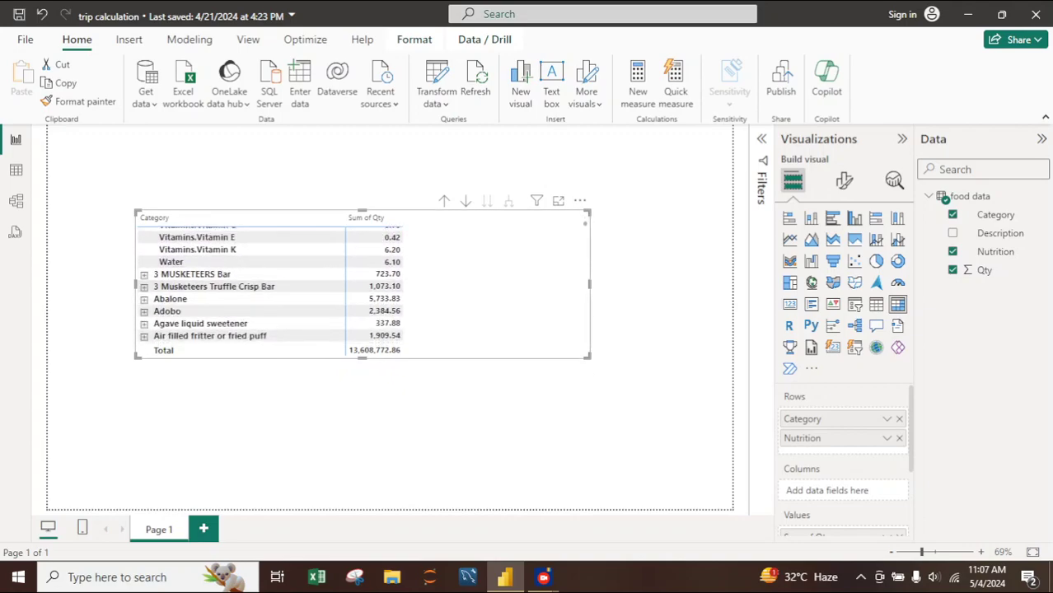
{"action": "left_click", "coordinate": [444, 201]}
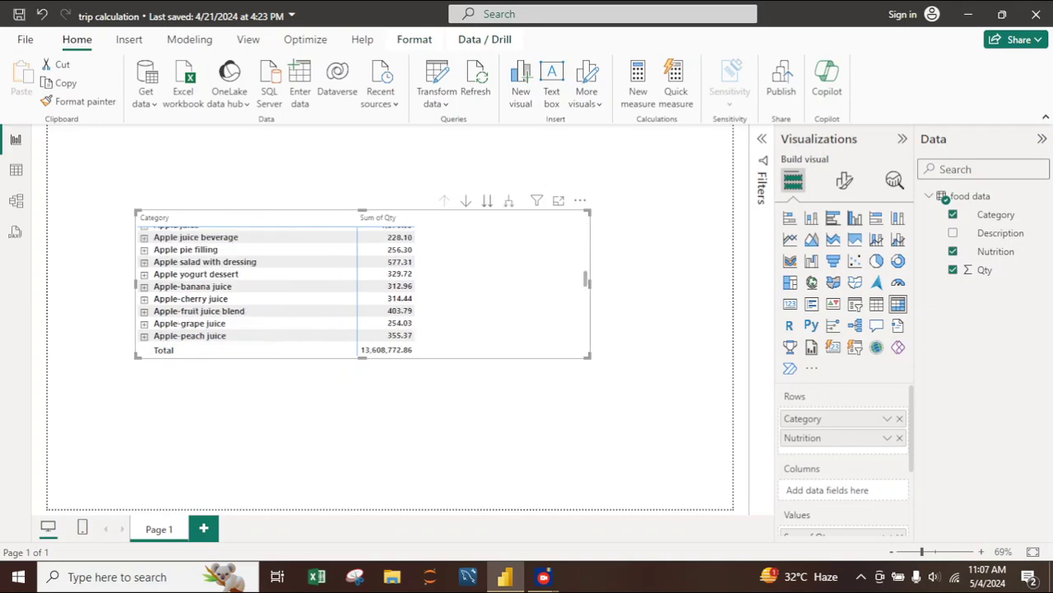
{"action": "left_click", "coordinate": [509, 201]}
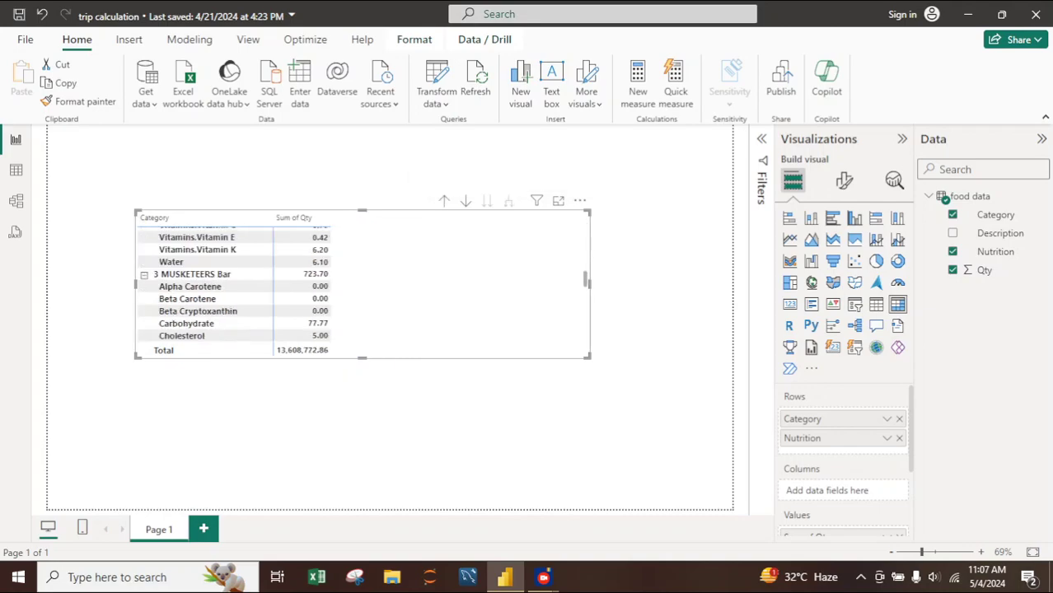
{"action": "scroll", "coordinate": [189, 297], "scroll_direction": "up", "scroll_amount": 10}
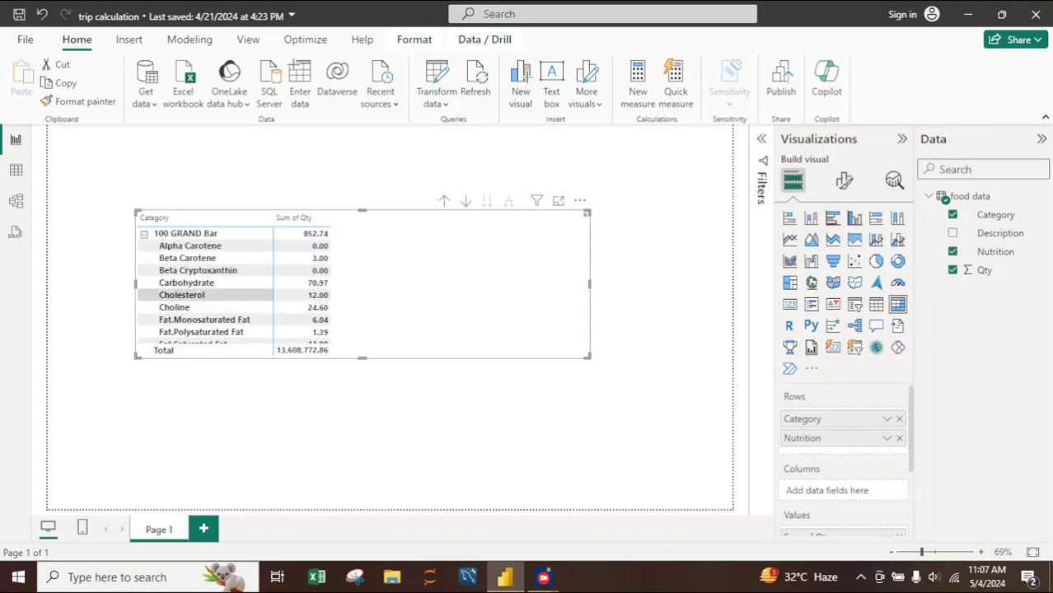
- Resize the matrix into a tall, narrower visual and move it up so that it fills most of the page height
{"action": "left_click_drag", "start_coordinate": [590, 284], "coordinate": [363, 284]}
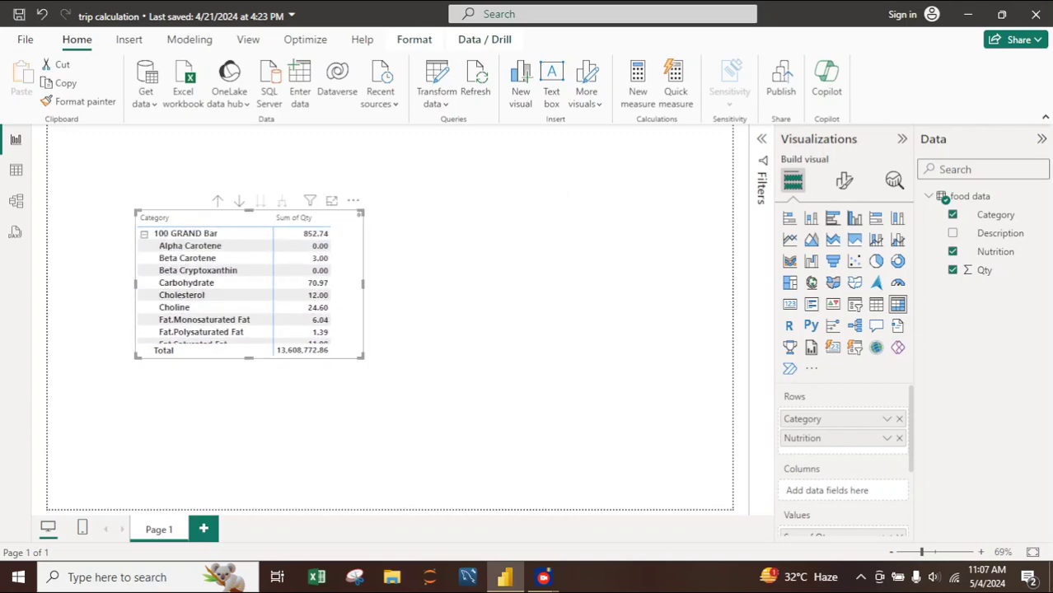
{"action": "left_click_drag", "start_coordinate": [248, 357], "coordinate": [249, 489]}
{"action": "left_click_drag", "start_coordinate": [346, 254], "coordinate": [335, 197]}
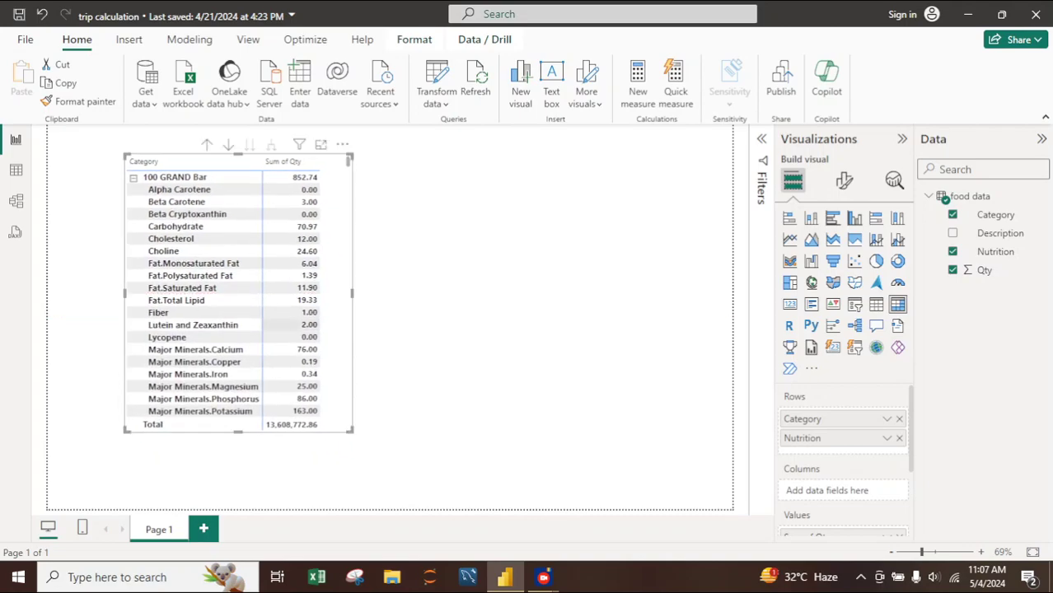
{"action": "left_click_drag", "start_coordinate": [238, 430], "coordinate": [238, 472]}
{"action": "left_click_drag", "start_coordinate": [352, 313], "coordinate": [420, 313]}
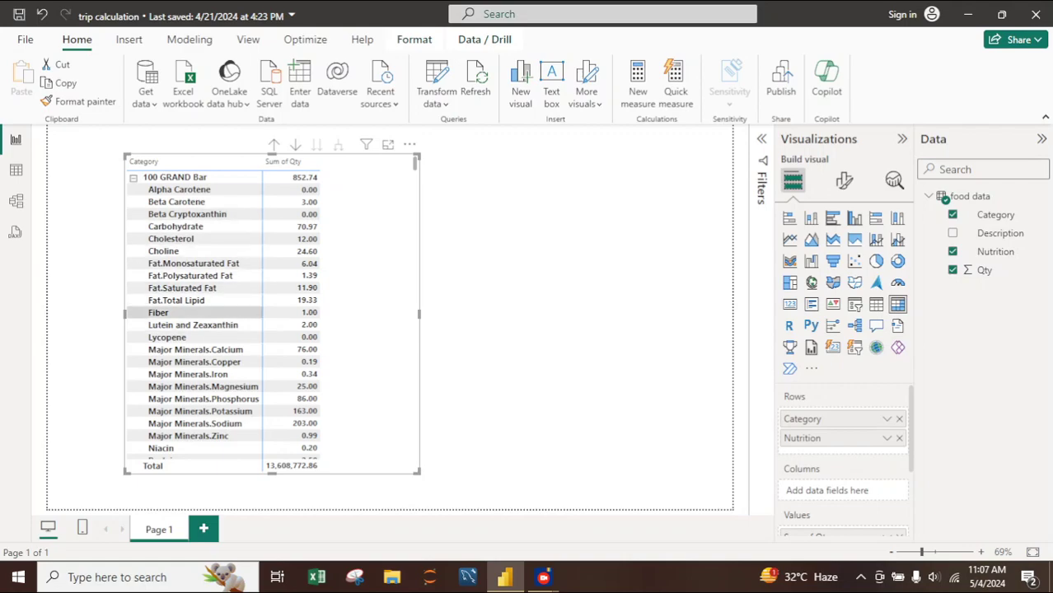
- Look through the expanded matrix's Nutrition rows and their summed Qty values under each food category
{"action": "scroll", "coordinate": [223, 313], "scroll_direction": "down", "scroll_amount": 10}
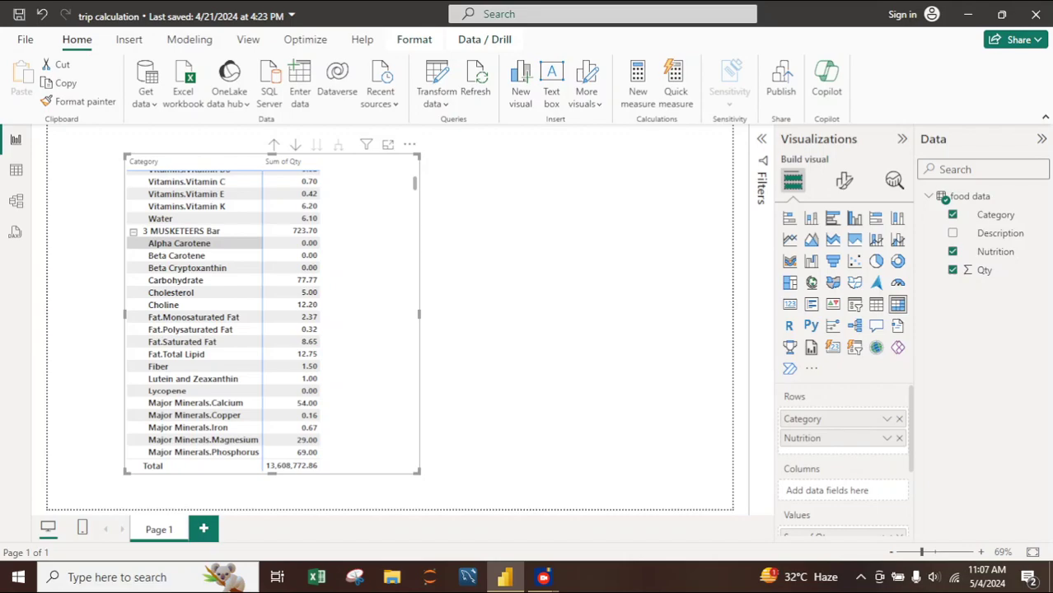
{"action": "scroll", "coordinate": [222, 313], "scroll_direction": "down", "scroll_amount": 8}
{"action": "scroll", "coordinate": [198, 260], "scroll_direction": "down", "scroll_amount": 5}
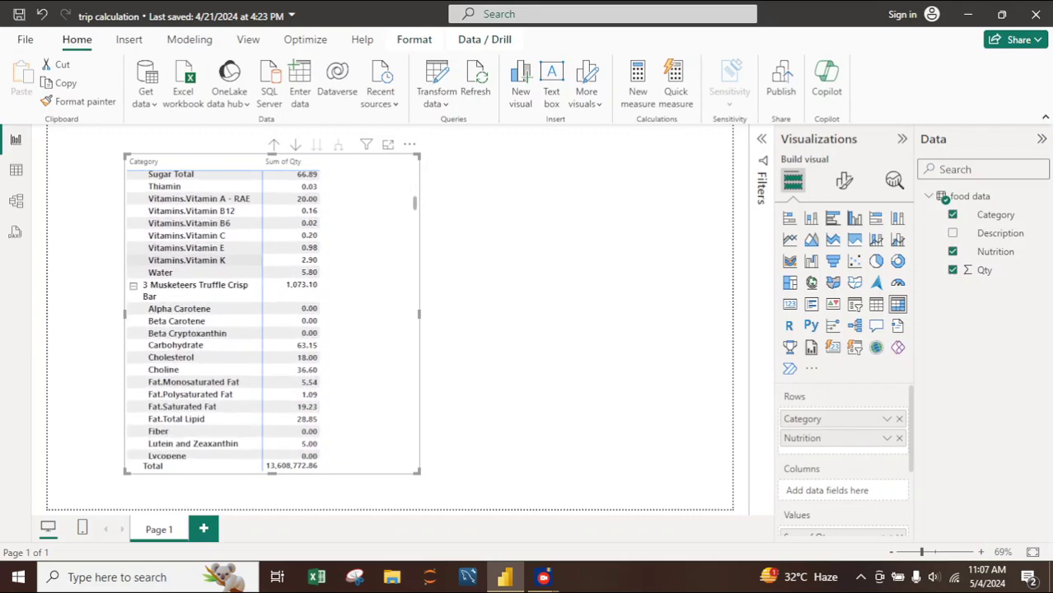
{"action": "scroll", "coordinate": [198, 261], "scroll_direction": "down", "scroll_amount": 10}
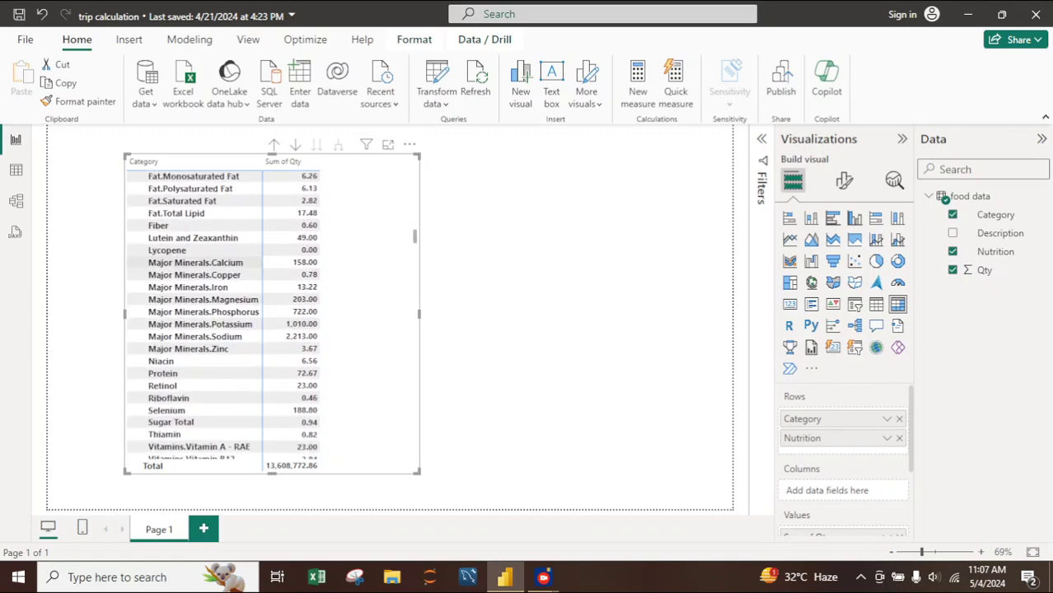
{"action": "scroll", "coordinate": [197, 261], "scroll_direction": "down", "scroll_amount": 10}
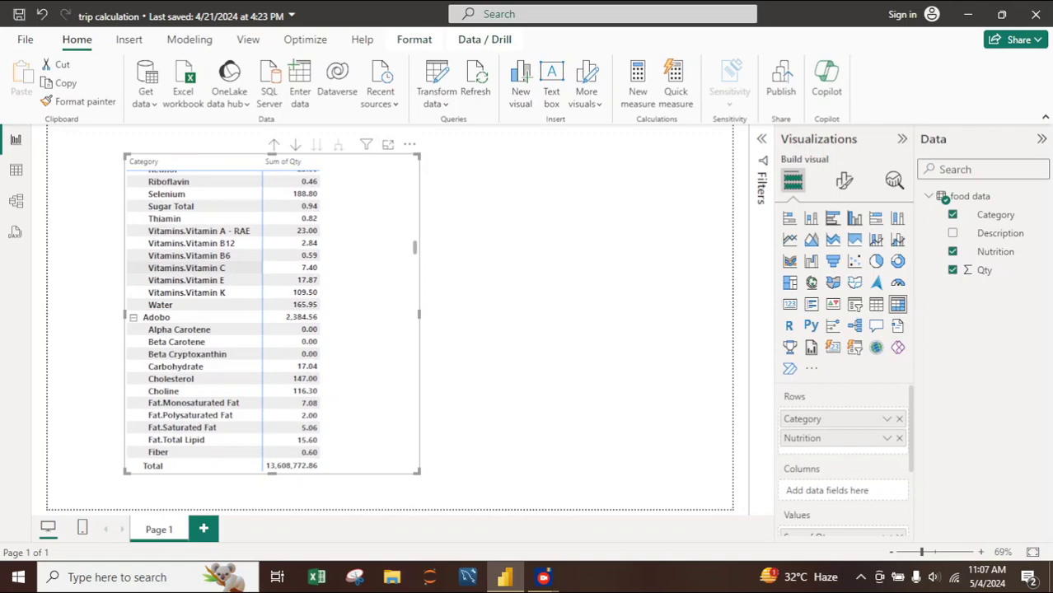
{"action": "scroll", "coordinate": [198, 267], "scroll_direction": "down", "scroll_amount": 8}
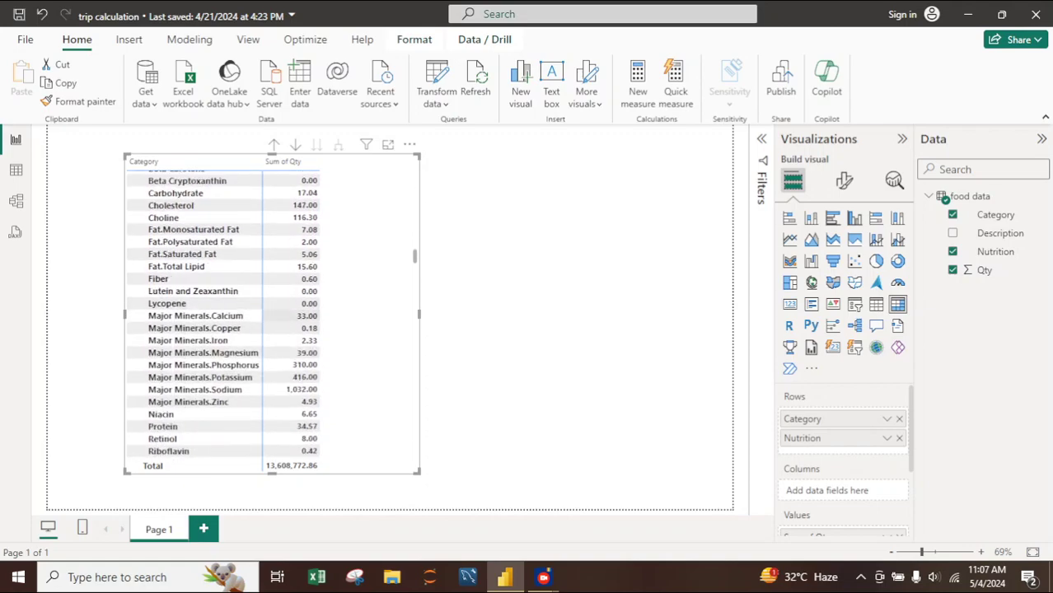
{"action": "scroll", "coordinate": [198, 321], "scroll_direction": "down", "scroll_amount": 15}
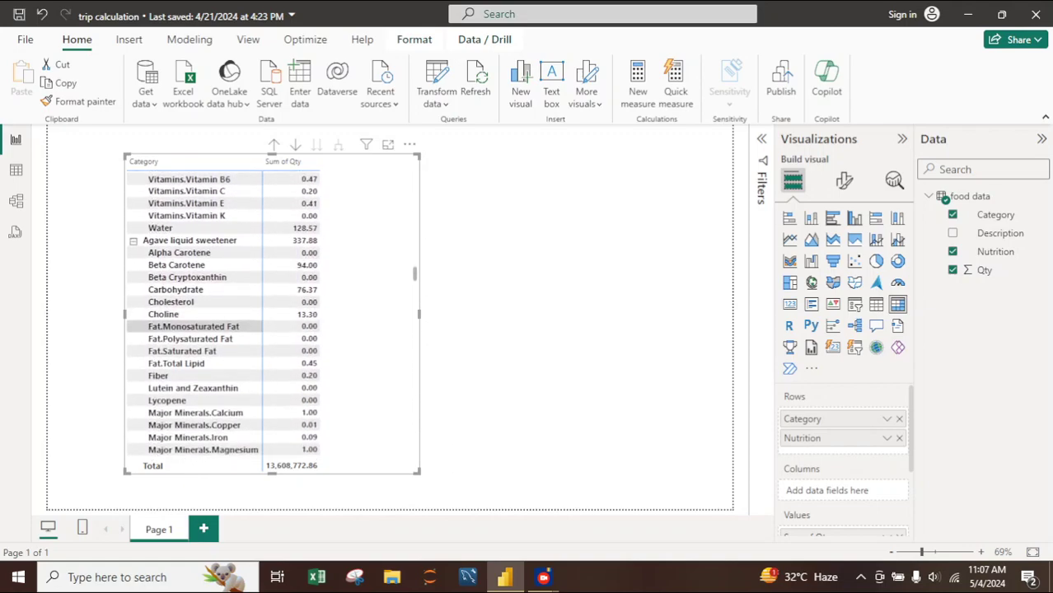
{"action": "scroll", "coordinate": [198, 359], "scroll_direction": "down", "scroll_amount": 20}
{"action": "scroll", "coordinate": [198, 367], "scroll_direction": "down", "scroll_amount": 4}
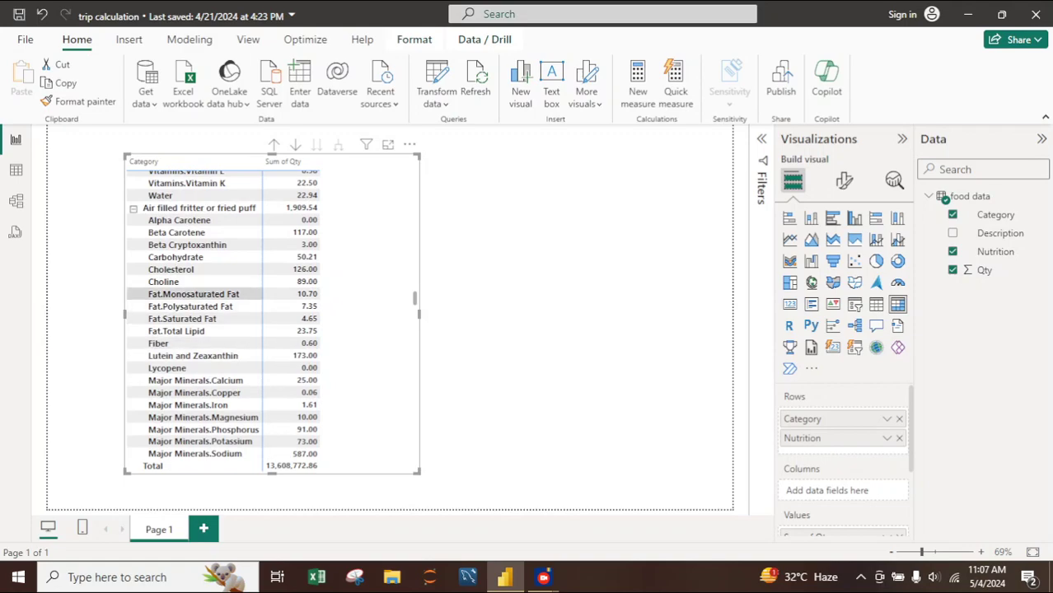
{"action": "scroll", "coordinate": [193, 294], "scroll_direction": "down", "scroll_amount": 14}
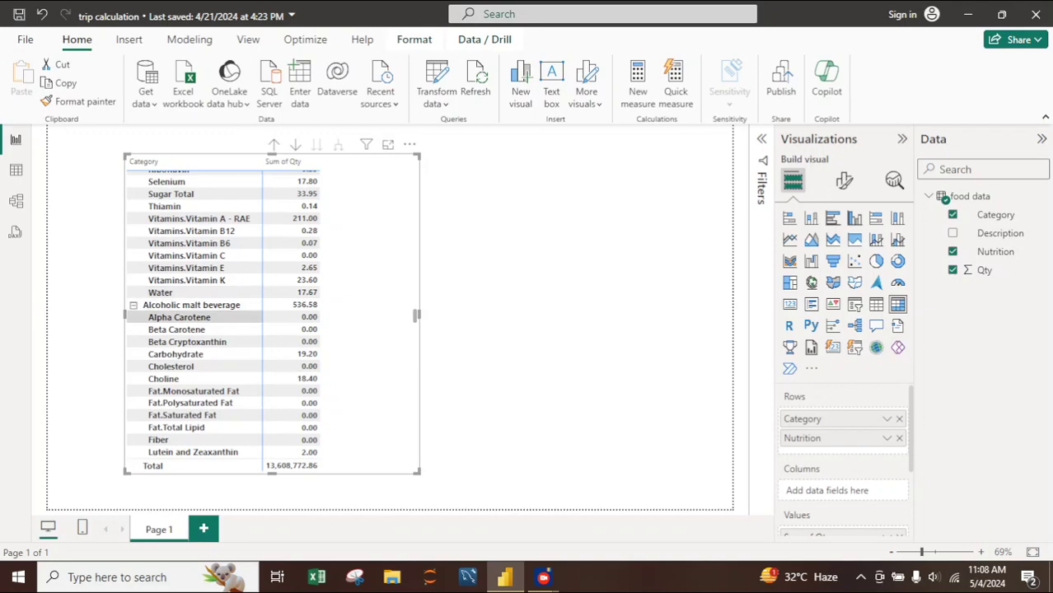
{"action": "scroll", "coordinate": [194, 346], "scroll_direction": "down", "scroll_amount": 6}
{"action": "scroll", "coordinate": [197, 373], "scroll_direction": "down", "scroll_amount": 20}
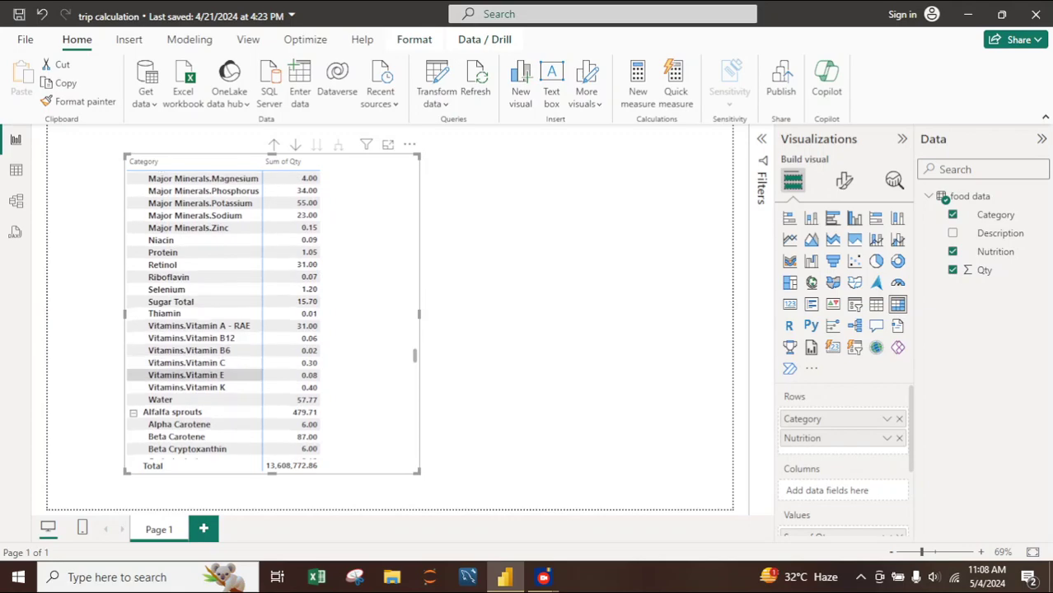
{"action": "scroll", "coordinate": [198, 375], "scroll_direction": "down", "scroll_amount": 20}
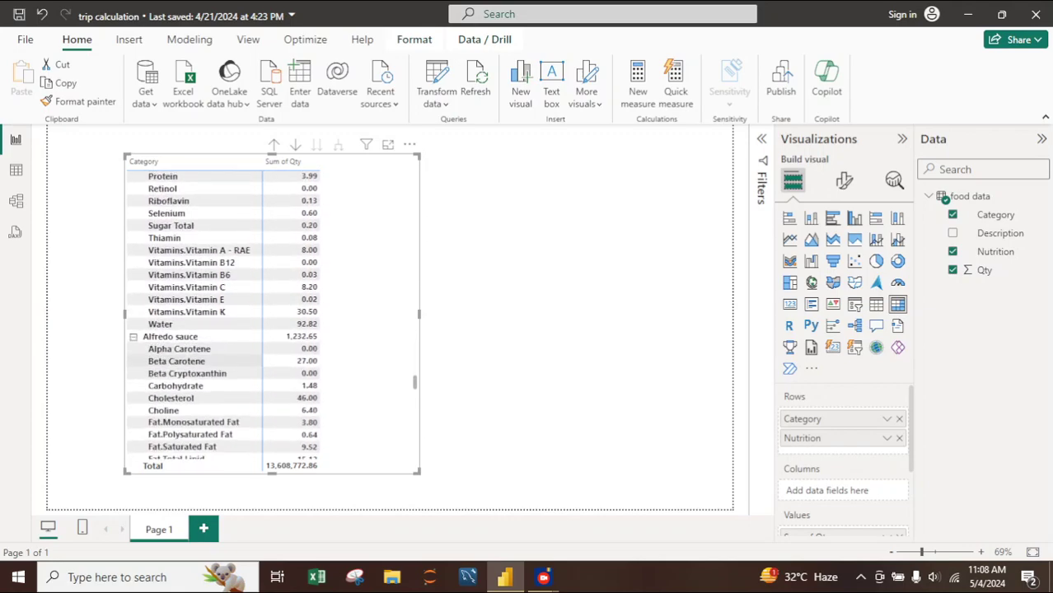
{"action": "scroll", "coordinate": [197, 354], "scroll_direction": "down", "scroll_amount": 8}
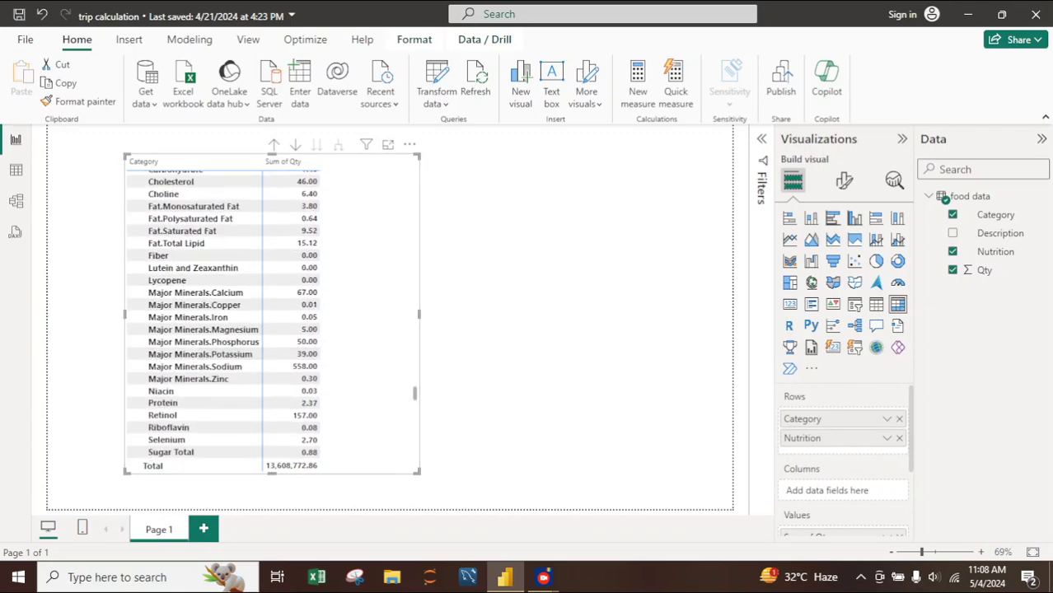
- Narrow the matrix visual slightly to reduce the empty space beside the Sum of Qty column
{"action": "left_click_drag", "start_coordinate": [420, 313], "coordinate": [389, 313]}
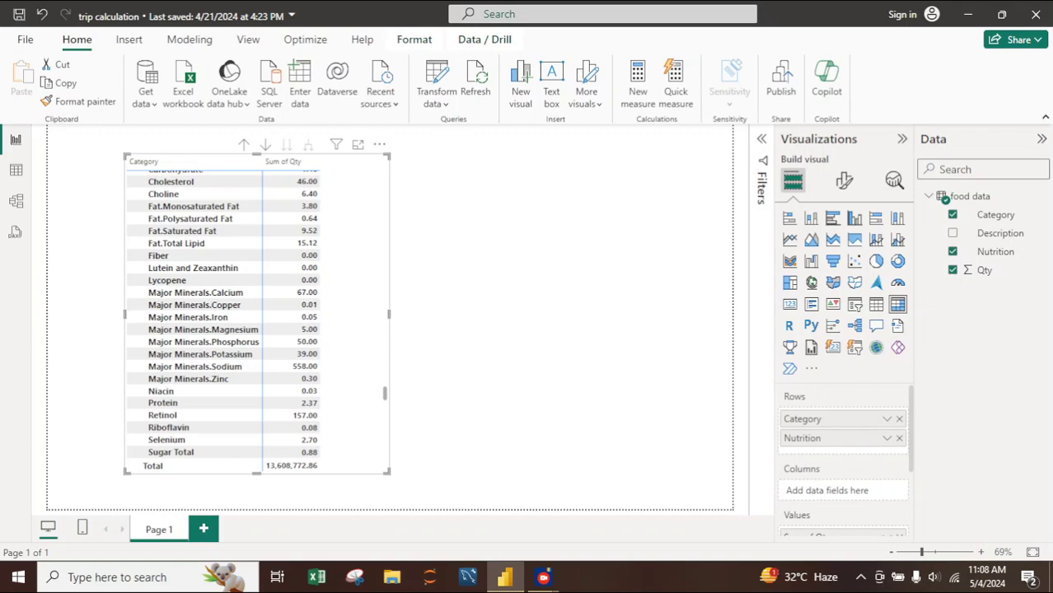
{"action": "key", "text": "Num_Lock"}
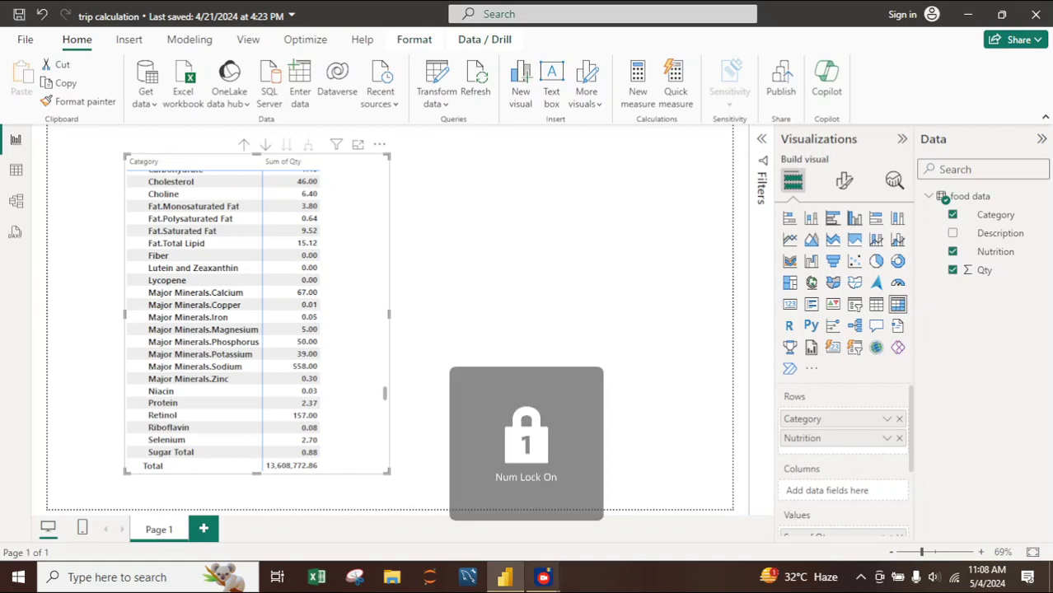